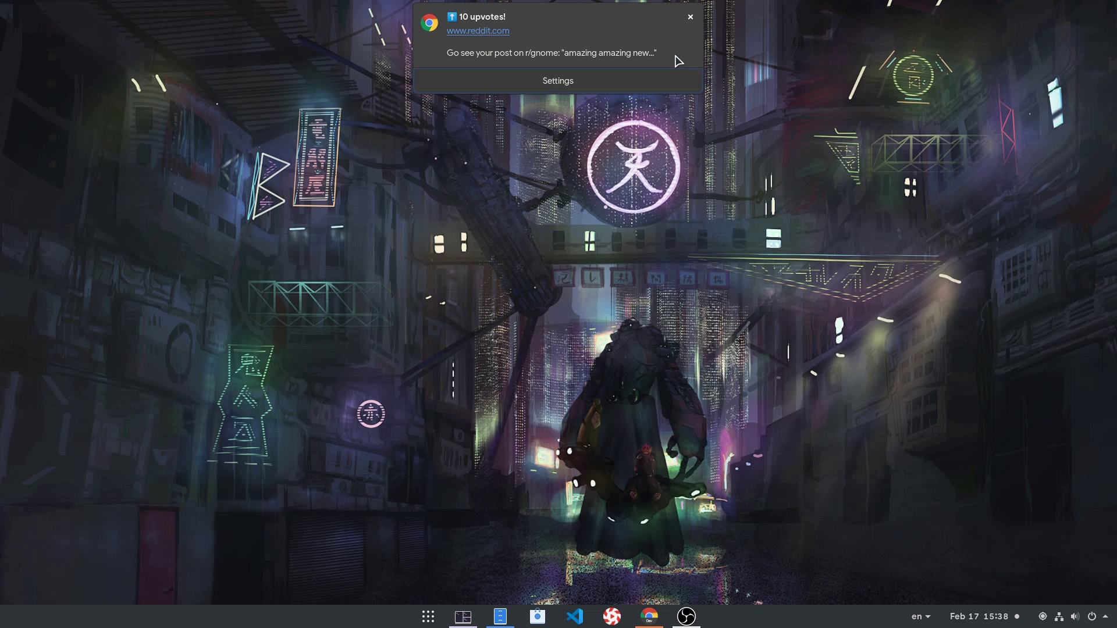
# Dismiss the Reddit notification, search for "clock" and launch both the regular and the development version of Clocks.
pyautogui.click(692, 17)
pyautogui.press('super')
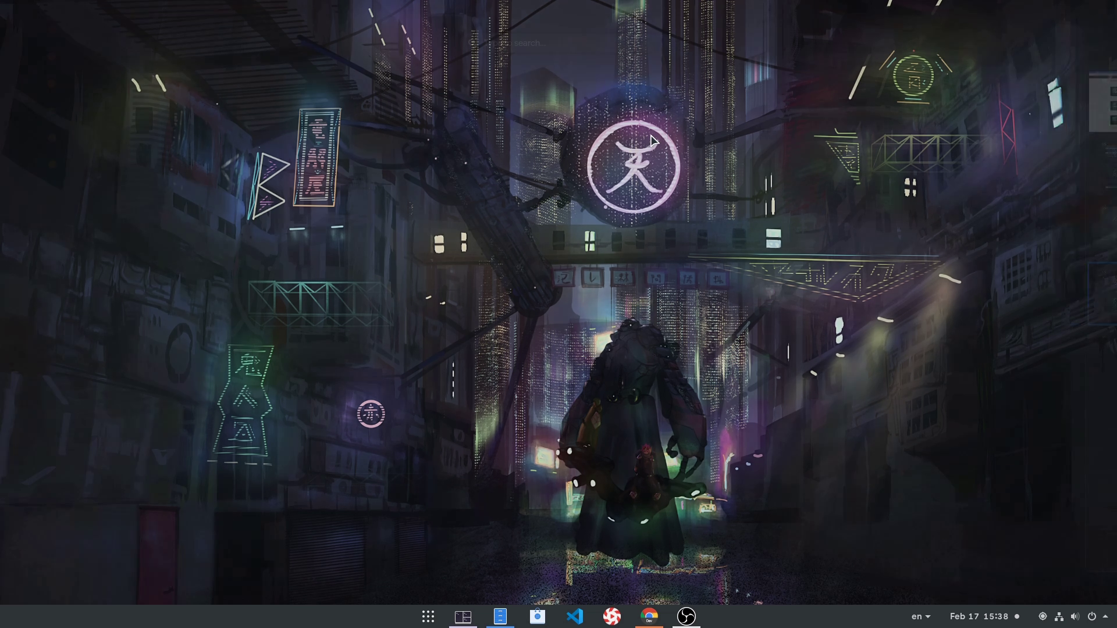
pyautogui.write('clock')
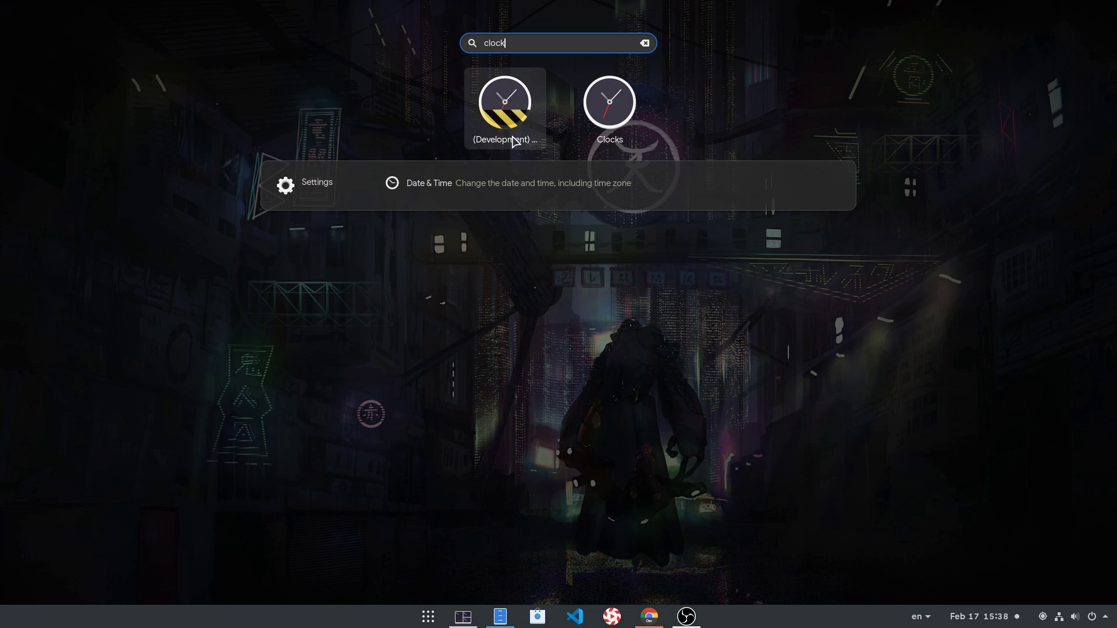
pyautogui.click(633, 132)
pyautogui.click(503, 116)
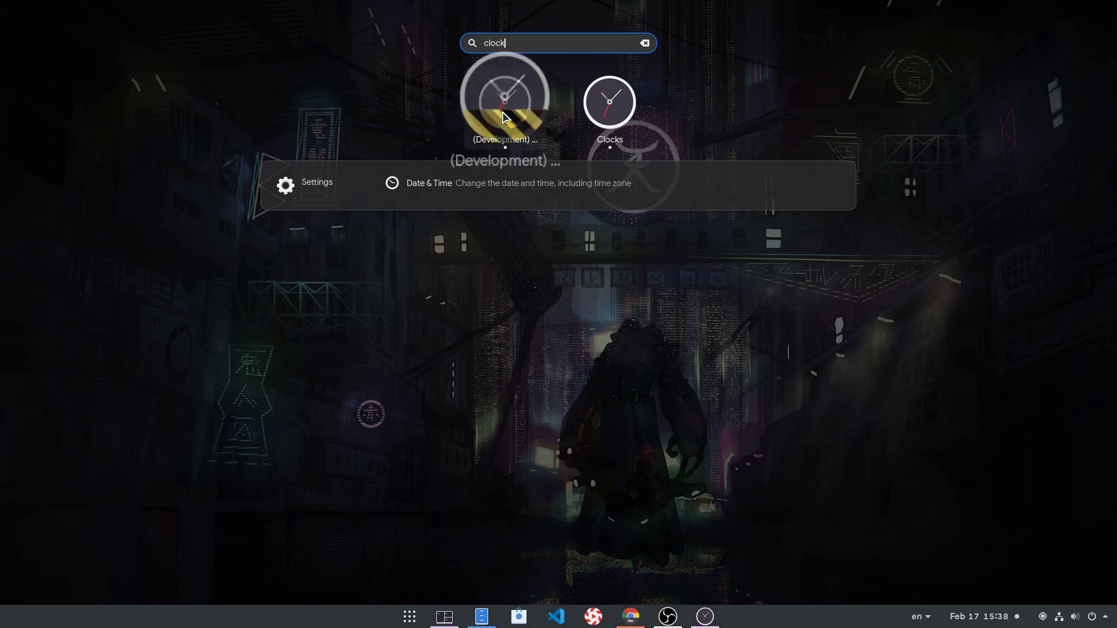
pyautogui.press('Escape')
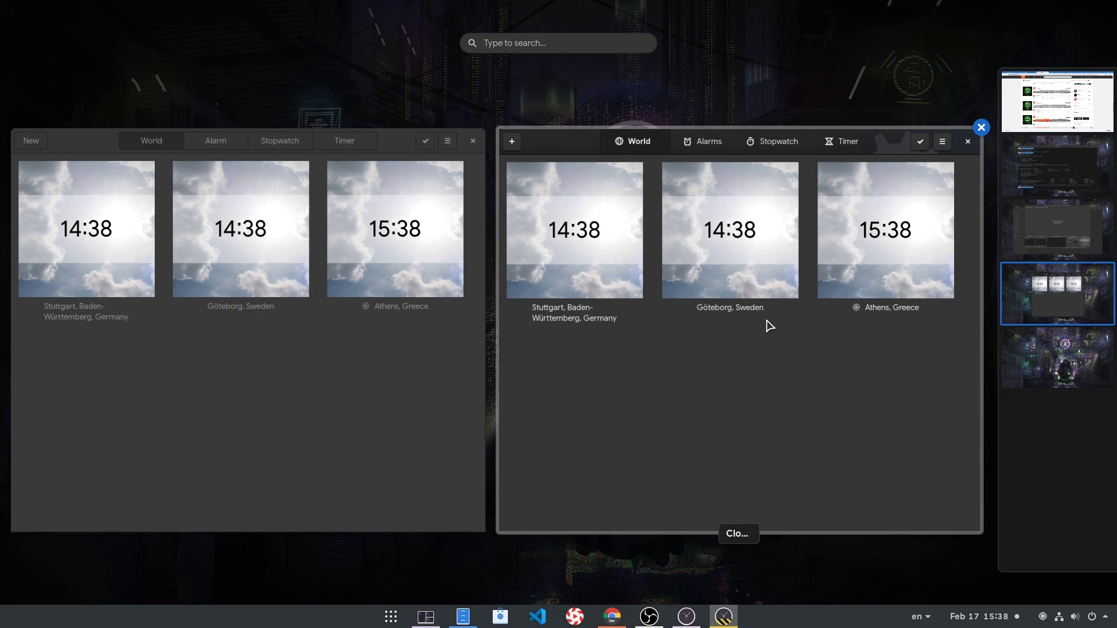
# Arrange the regular and development Clocks windows side by side on the desktop.
pyautogui.click(374, 359)
pyautogui.moveTo(615, 381); pyautogui.dragTo(344, 357)
pyautogui.moveTo(583, 396); pyautogui.dragTo(868, 370)
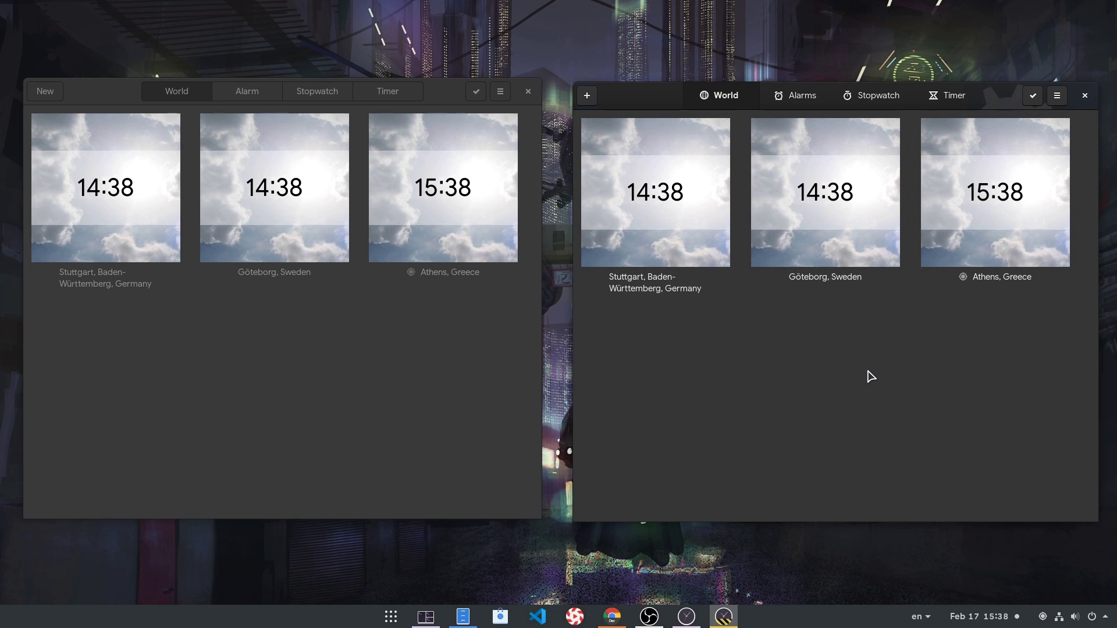
# Add a world clock for London Road, SG6 2, United Kingdom in the regular Clocks window, searching for "LONDON NO EU".
pyautogui.click(244, 366)
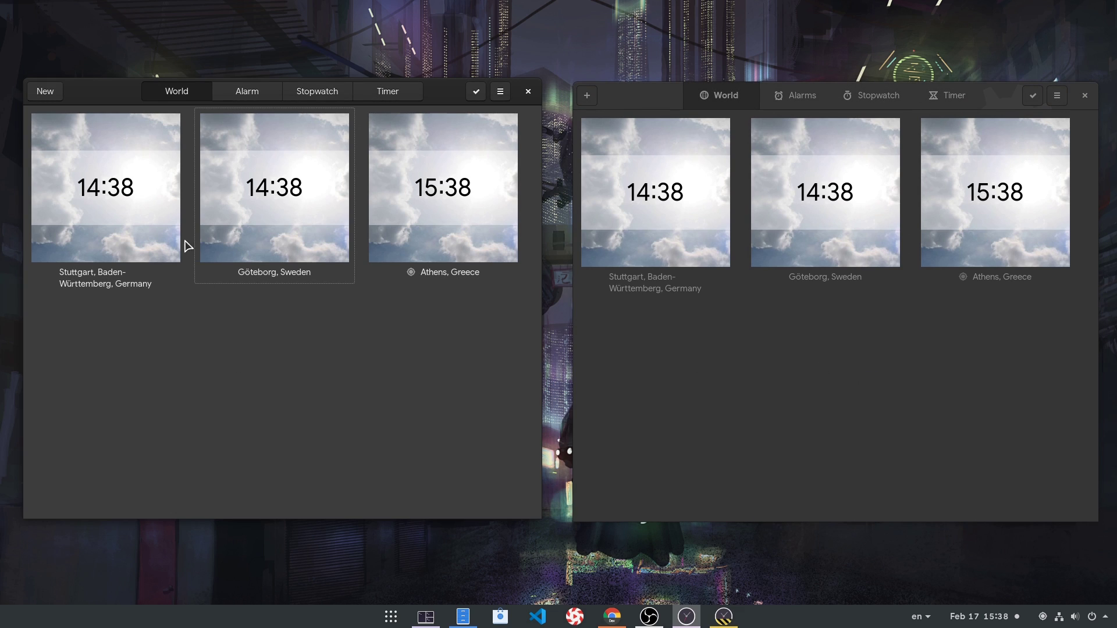
pyautogui.click(55, 95)
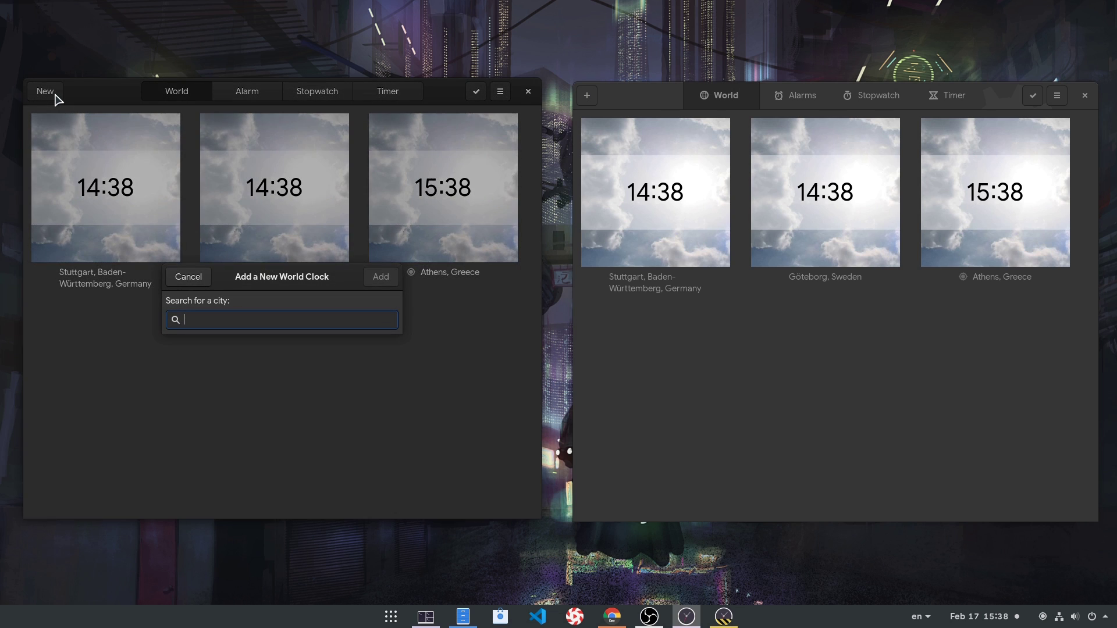
pyautogui.write('LONDON NO EU')
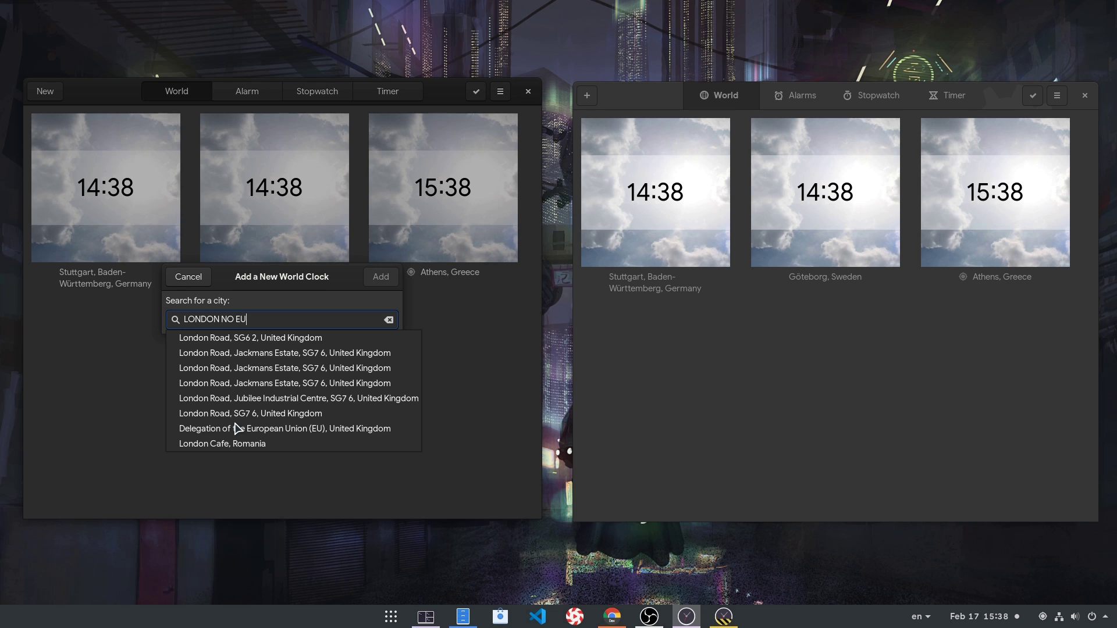
pyautogui.click(322, 338)
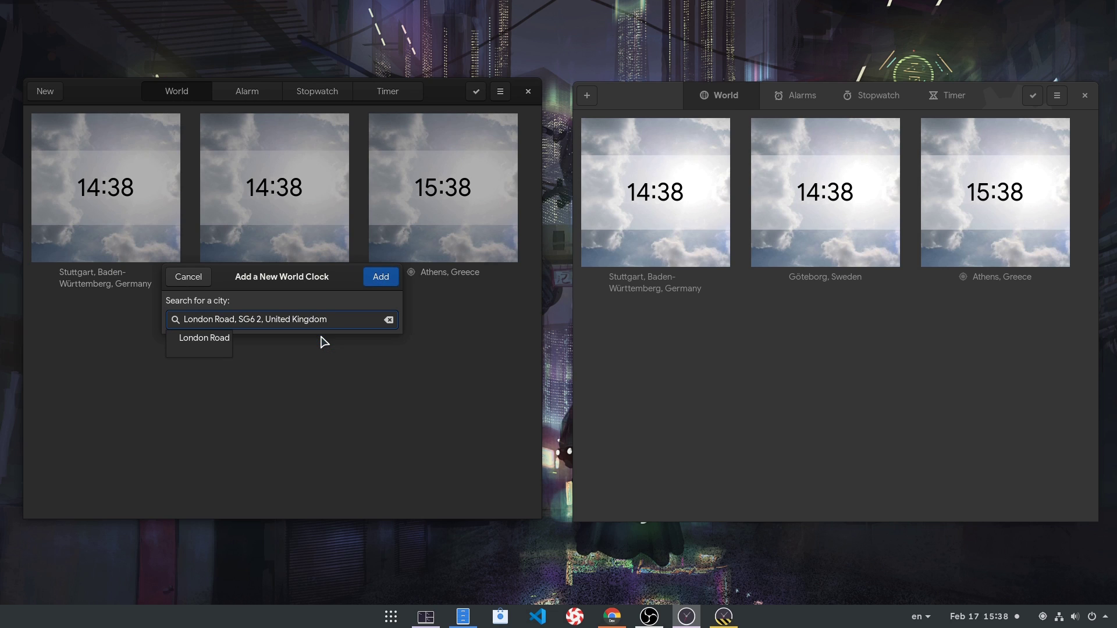
pyautogui.click(381, 277)
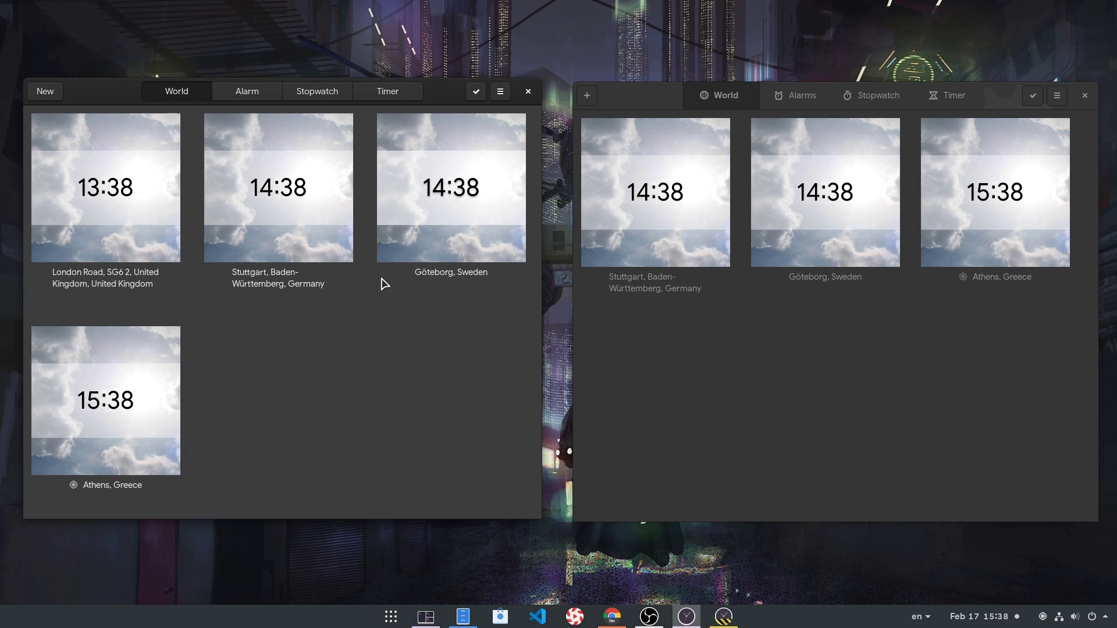
# View the London Road clock's details in the regular Clocks window, return to the overview and delete that clock.
pyautogui.click(142, 219)
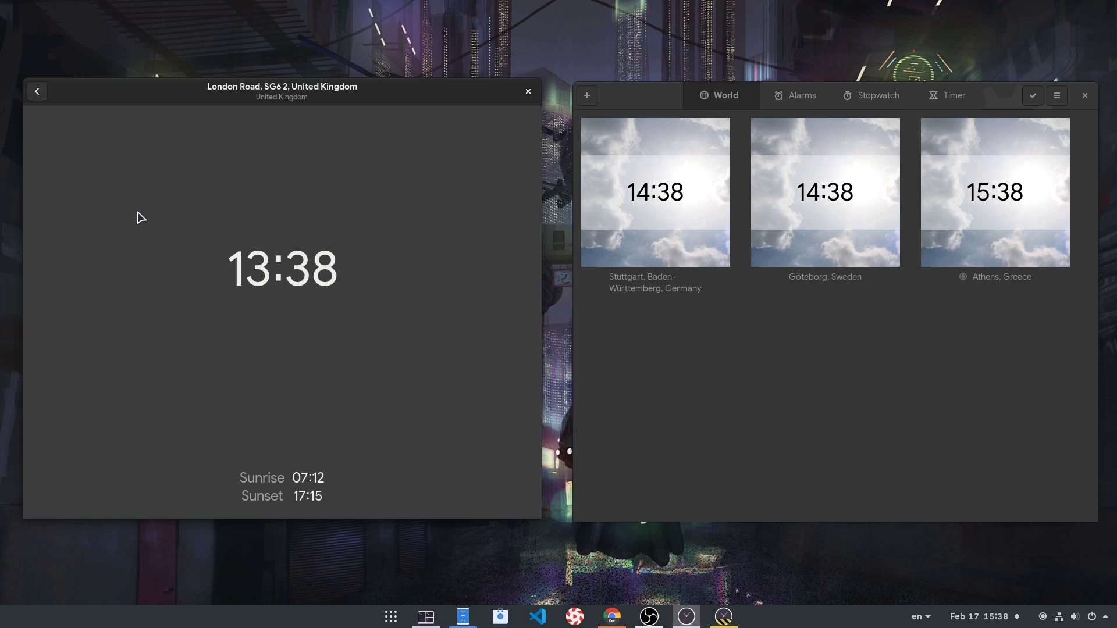
pyautogui.click(38, 92)
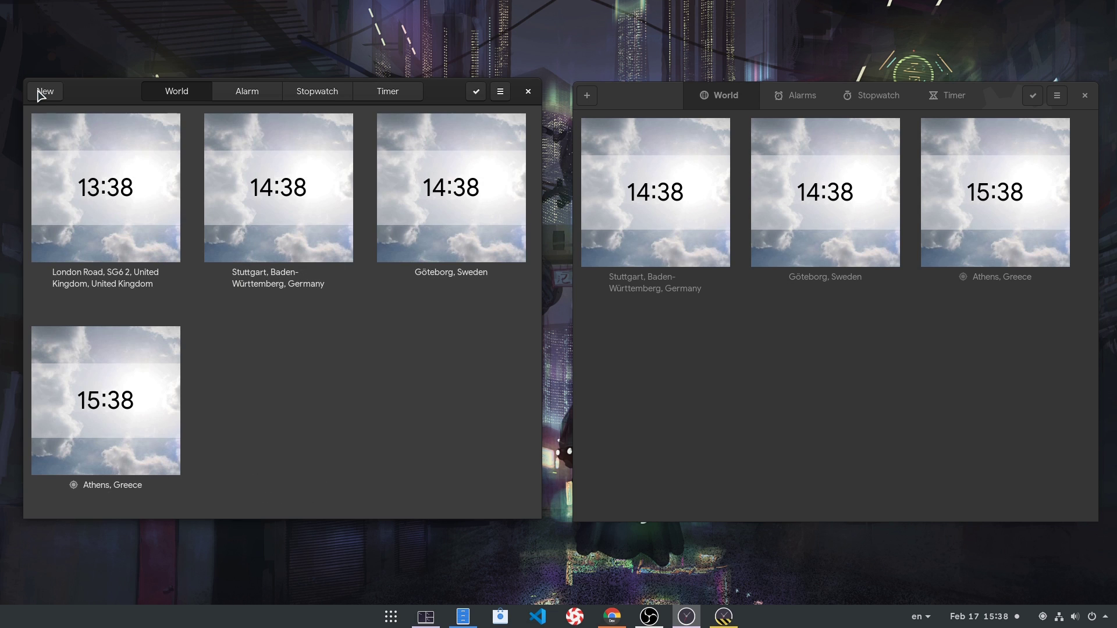
pyautogui.rightClick(172, 253)
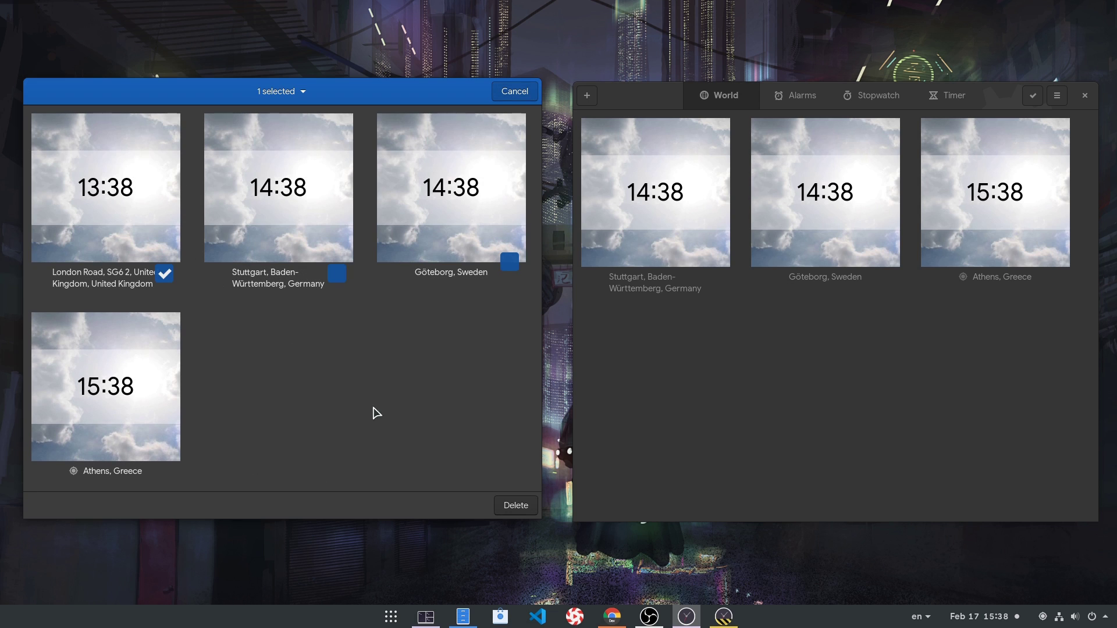
pyautogui.click(508, 507)
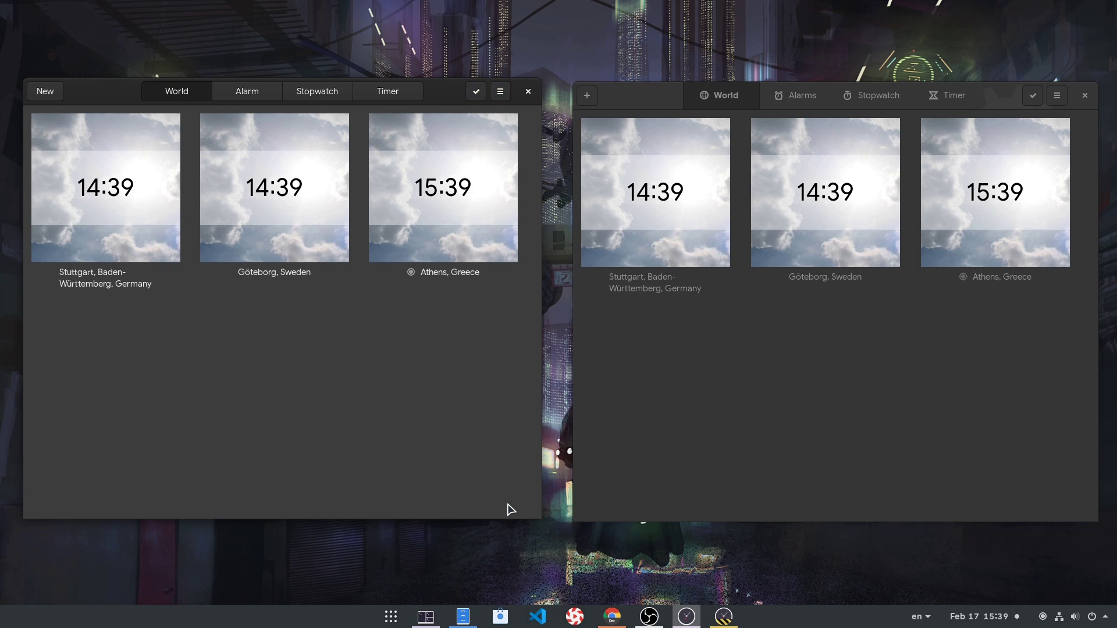
# Add a world clock for London Road, SG6 2, United Kingdom in the development Clocks window, searching for "LONDON NO EU".
pyautogui.click(658, 393)
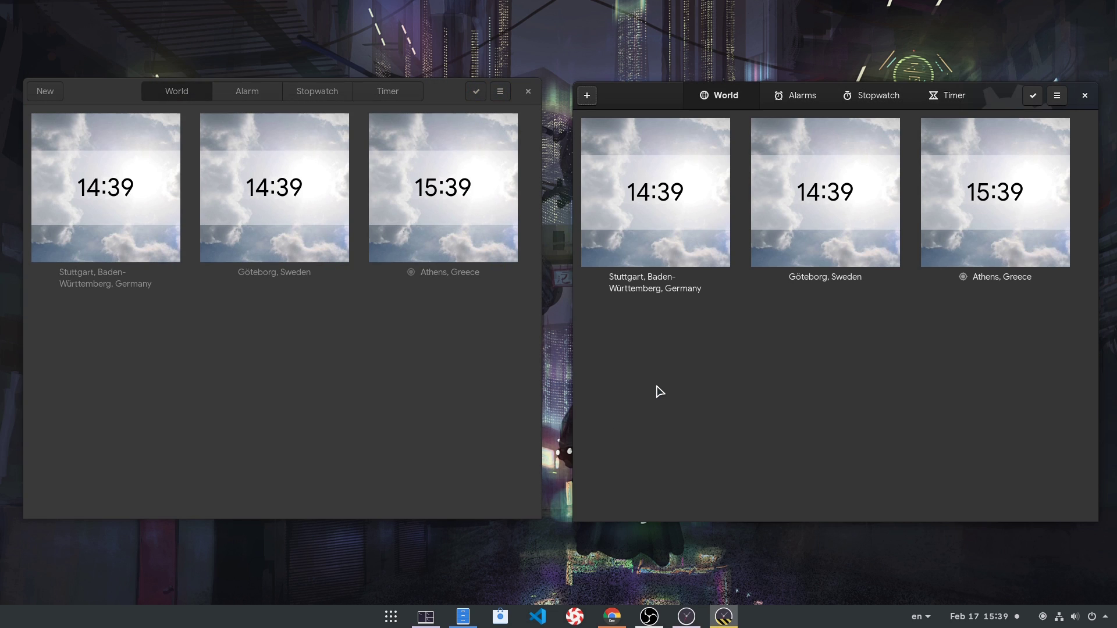
pyautogui.click(587, 95)
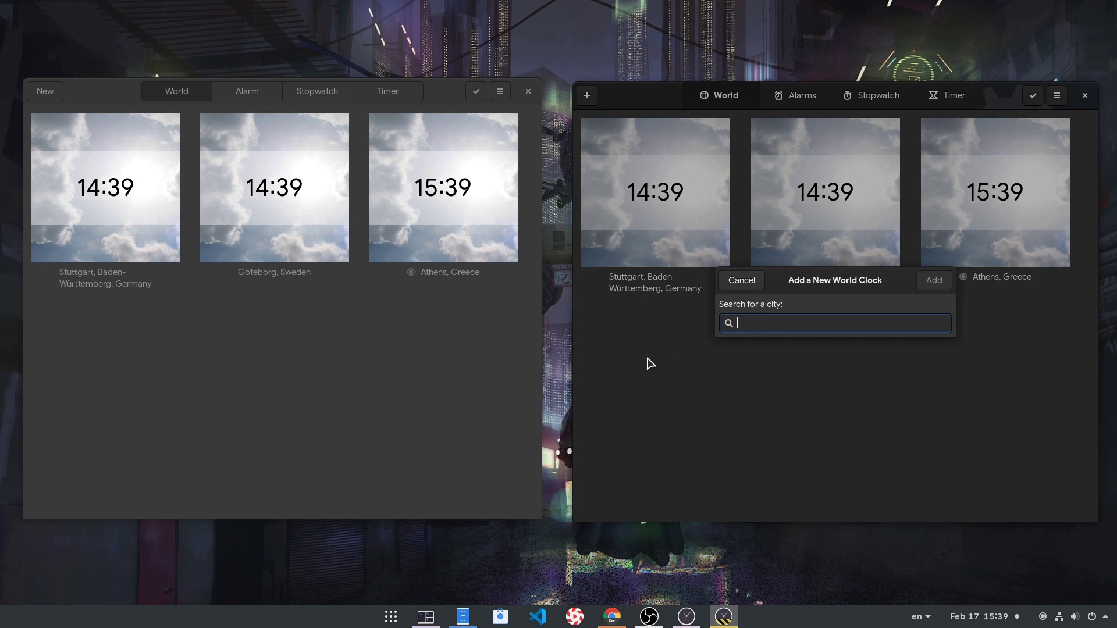
pyautogui.write('LONDON NO EU')
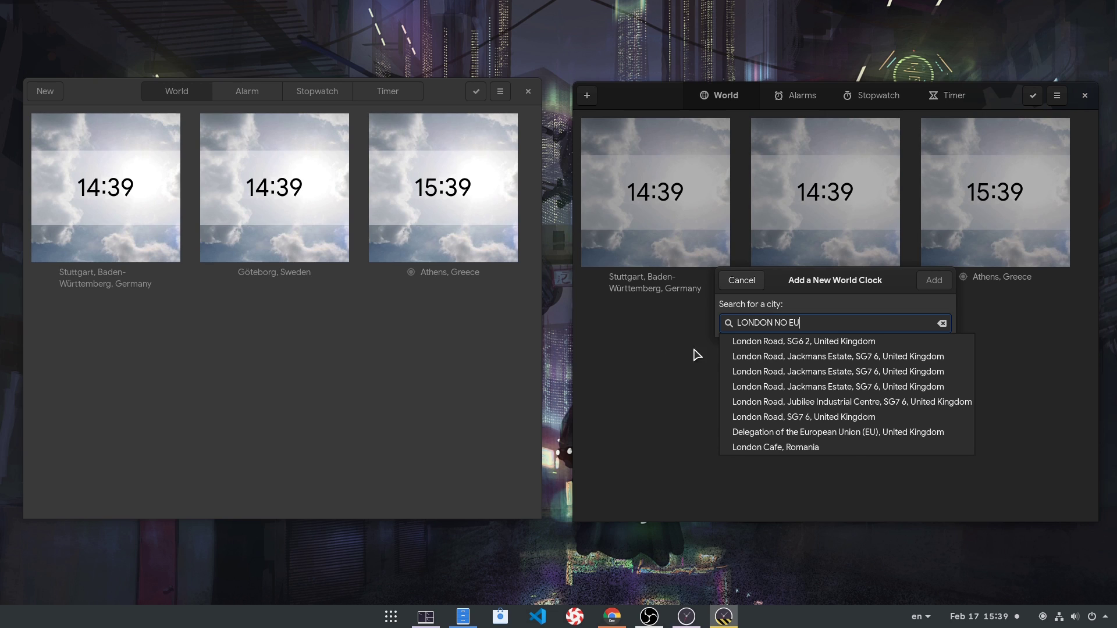
pyautogui.click(754, 348)
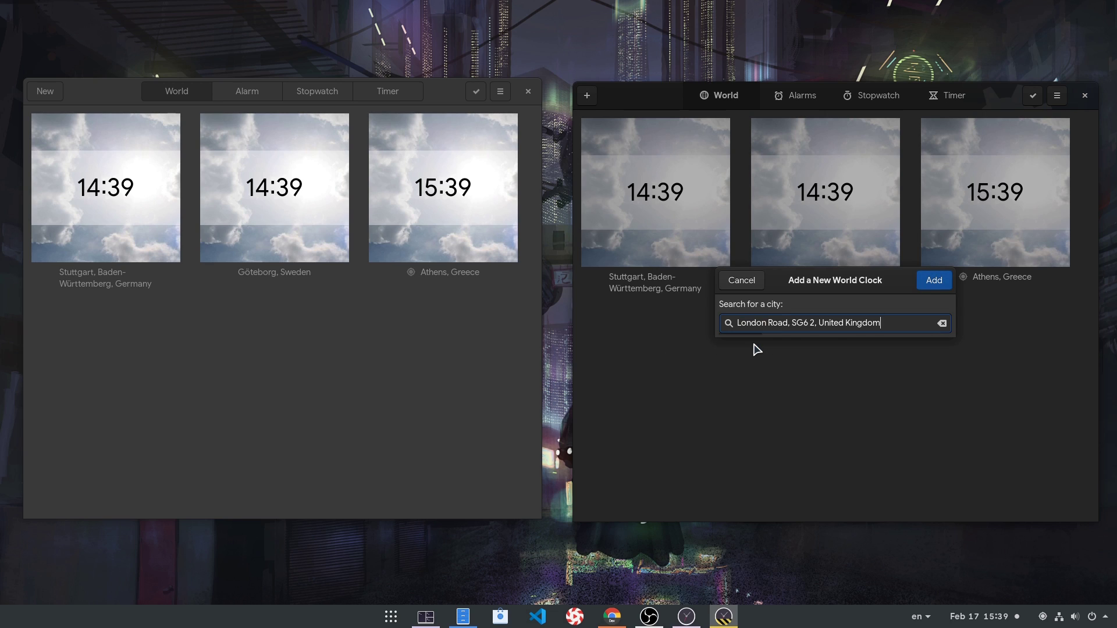
pyautogui.click(931, 280)
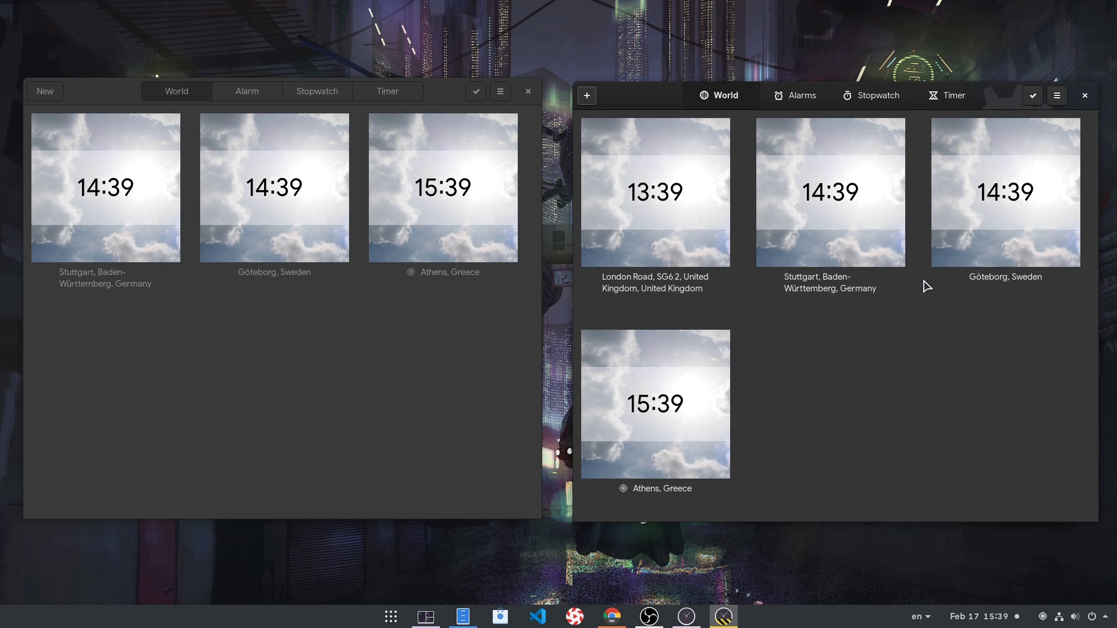
# View the London Road clock's details in the development Clocks window, return to the overview and delete that clock.
pyautogui.click(711, 230)
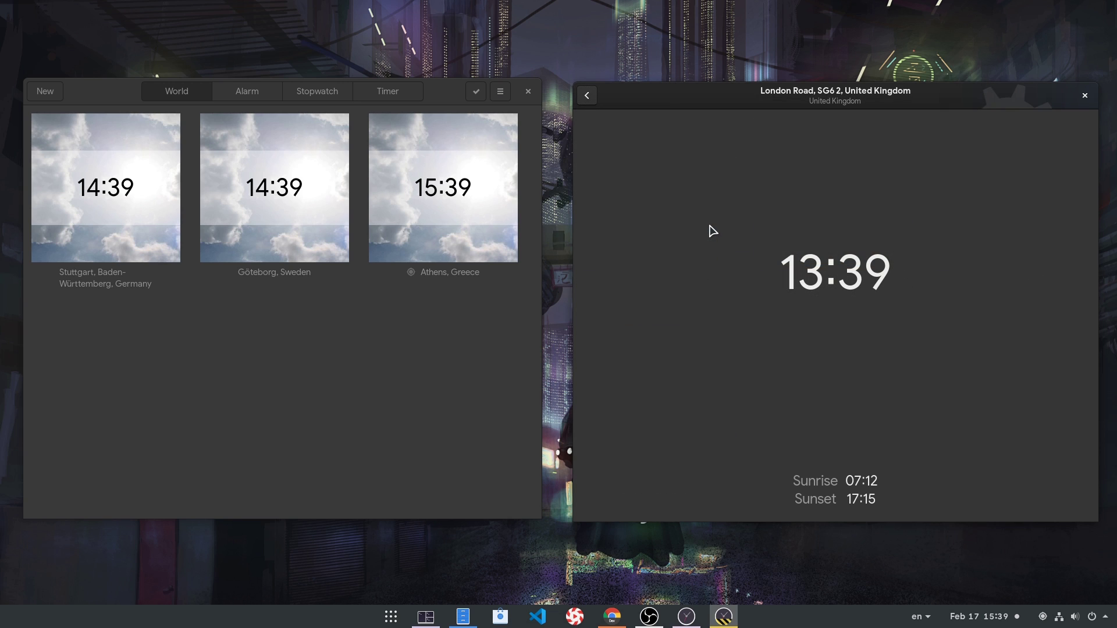
pyautogui.click(587, 96)
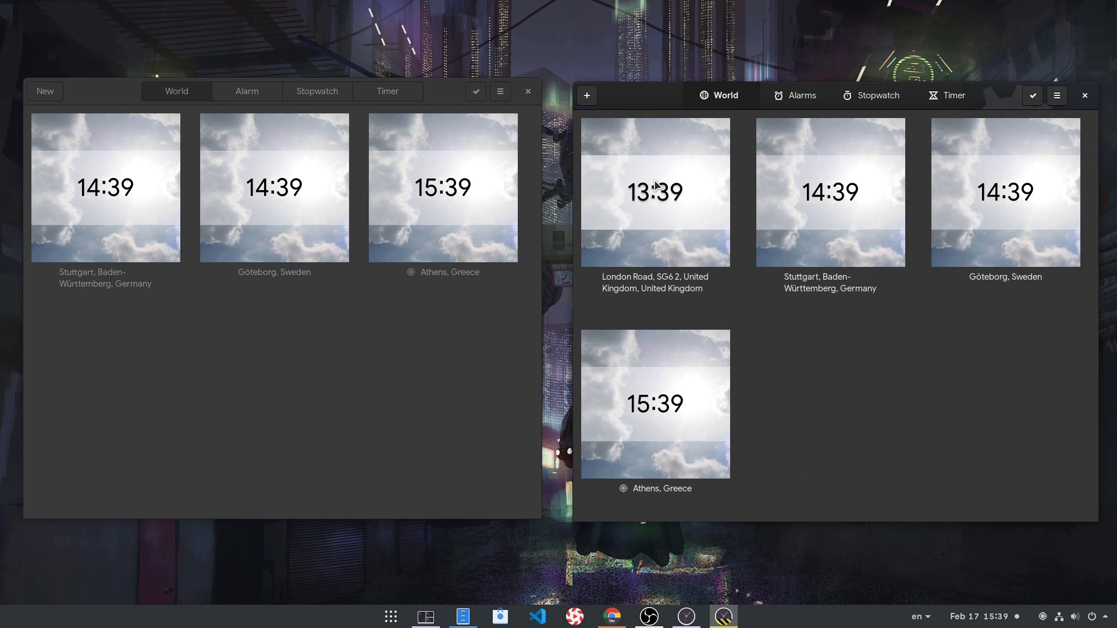
pyautogui.rightClick(663, 187)
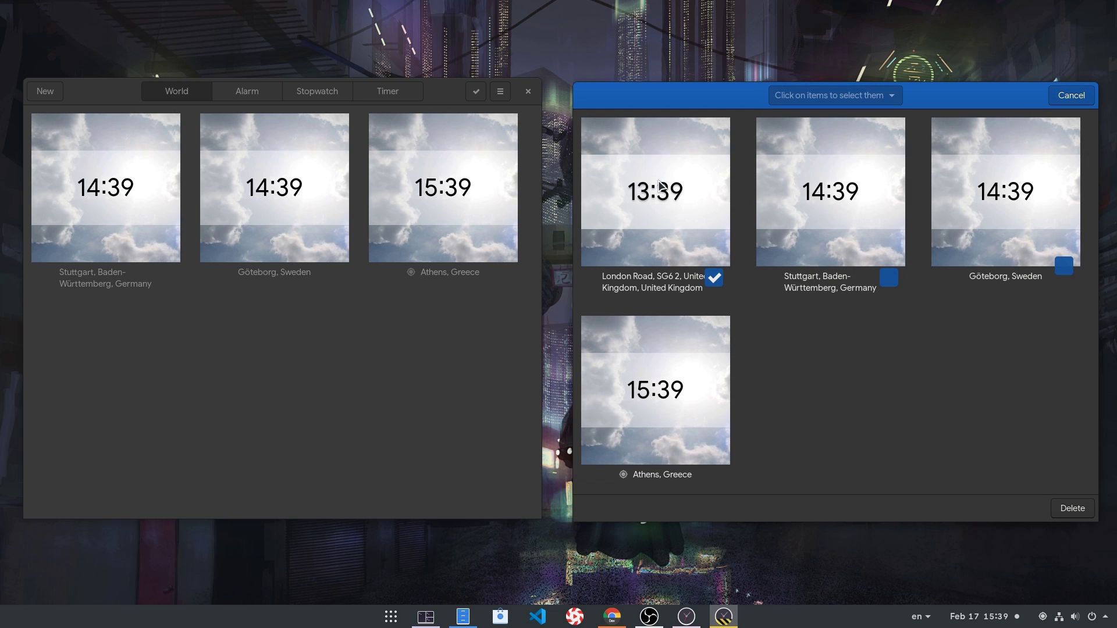
pyautogui.click(1059, 510)
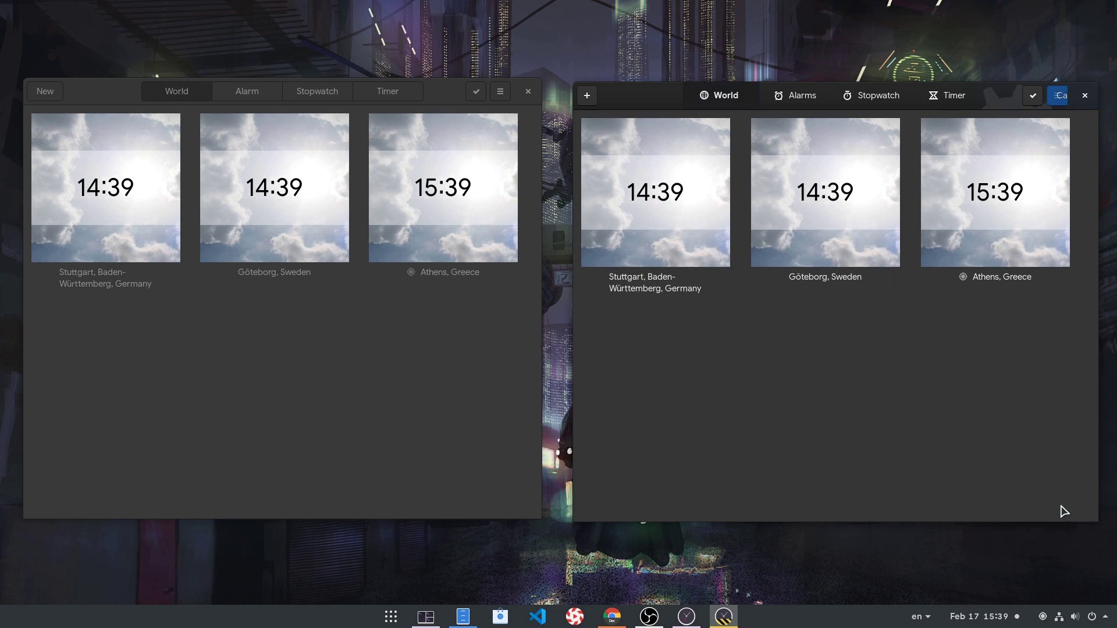
# Create a 15:39 alarm repeating on Mon and Wed in the regular Clocks window.
pyautogui.click(313, 371)
pyautogui.click(252, 93)
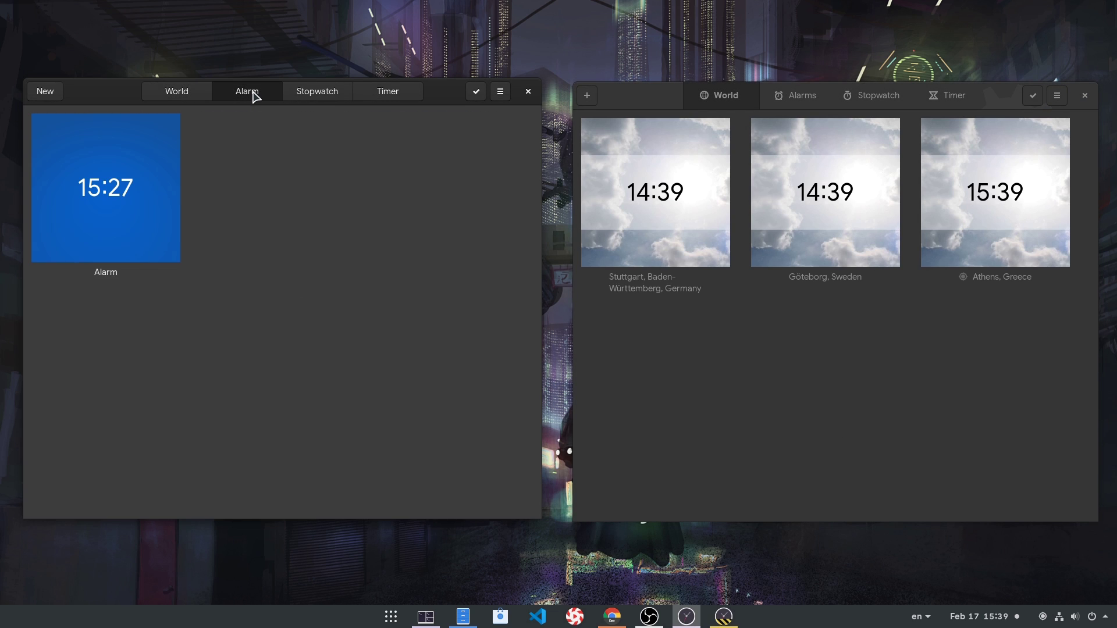
pyautogui.click(53, 94)
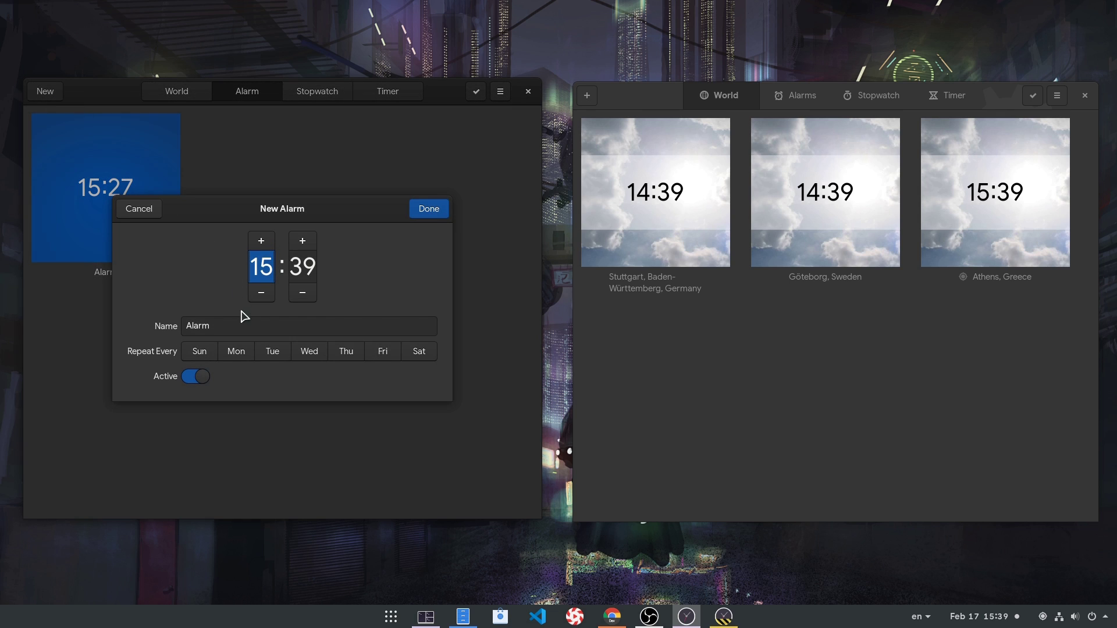
pyautogui.click(236, 351)
pyautogui.click(318, 356)
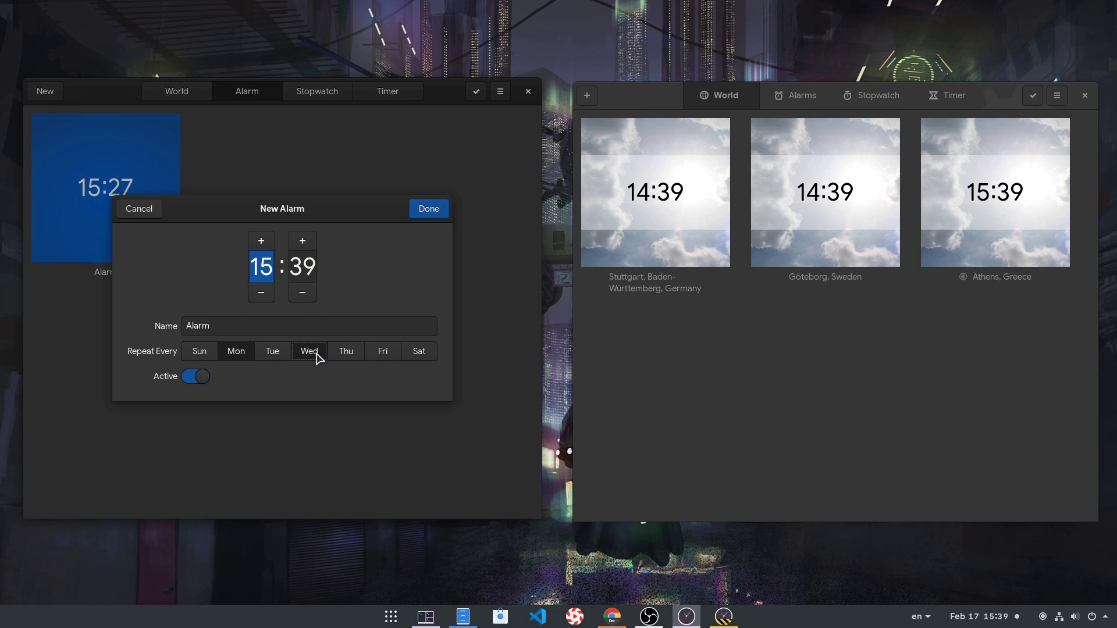
pyautogui.click(422, 214)
# Select both alarms in the regular Clocks window, try Select None and Select All, and delete both alarms.
pyautogui.rightClick(361, 196)
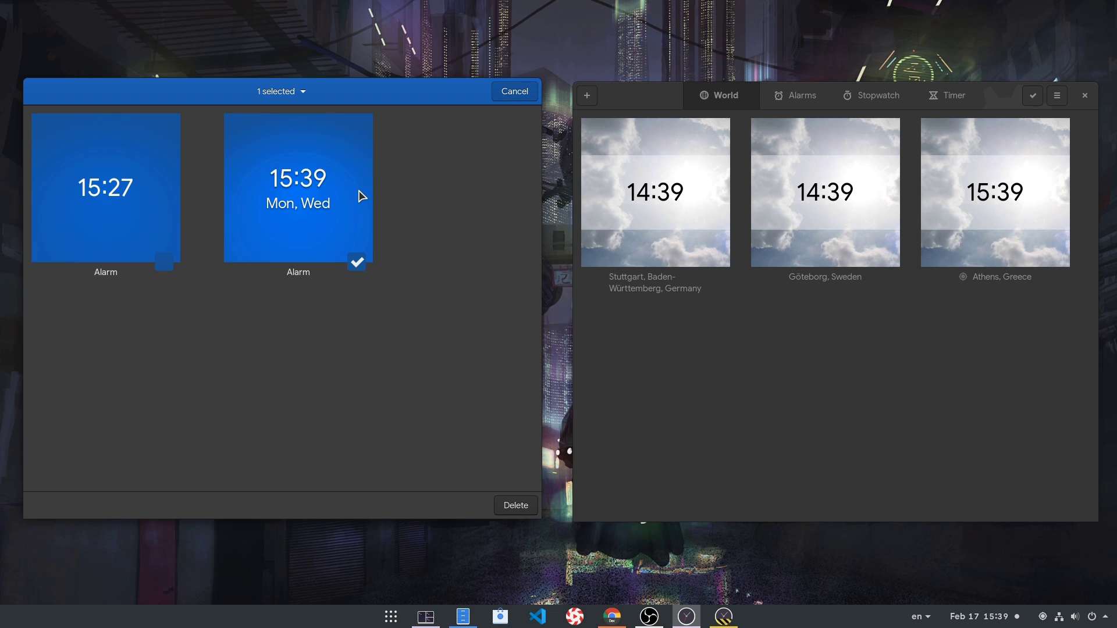
pyautogui.click(166, 262)
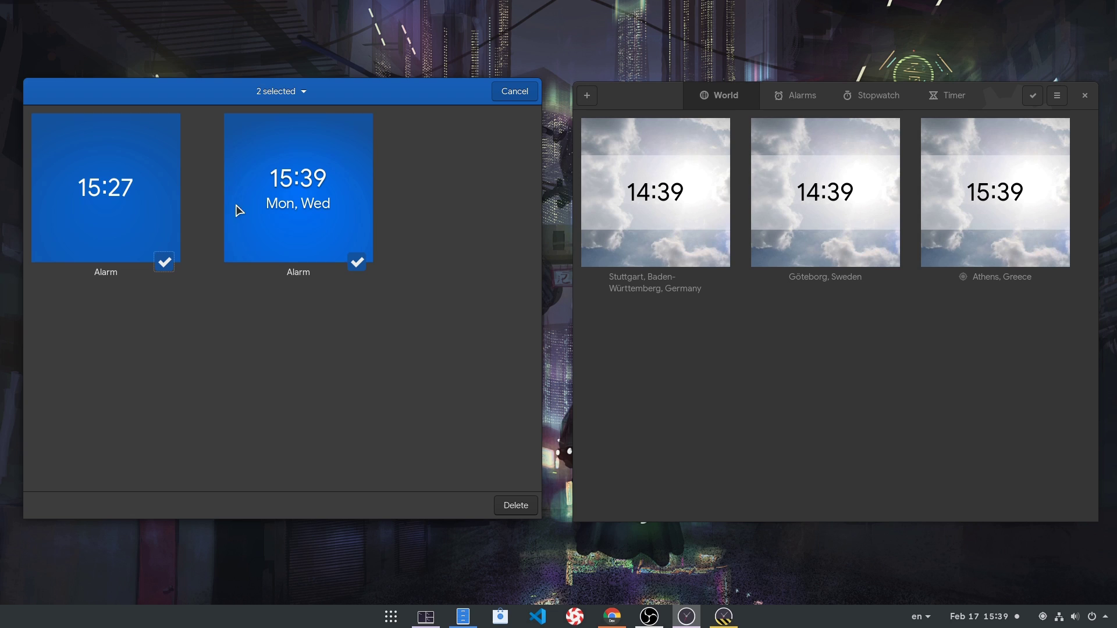
pyautogui.click(274, 92)
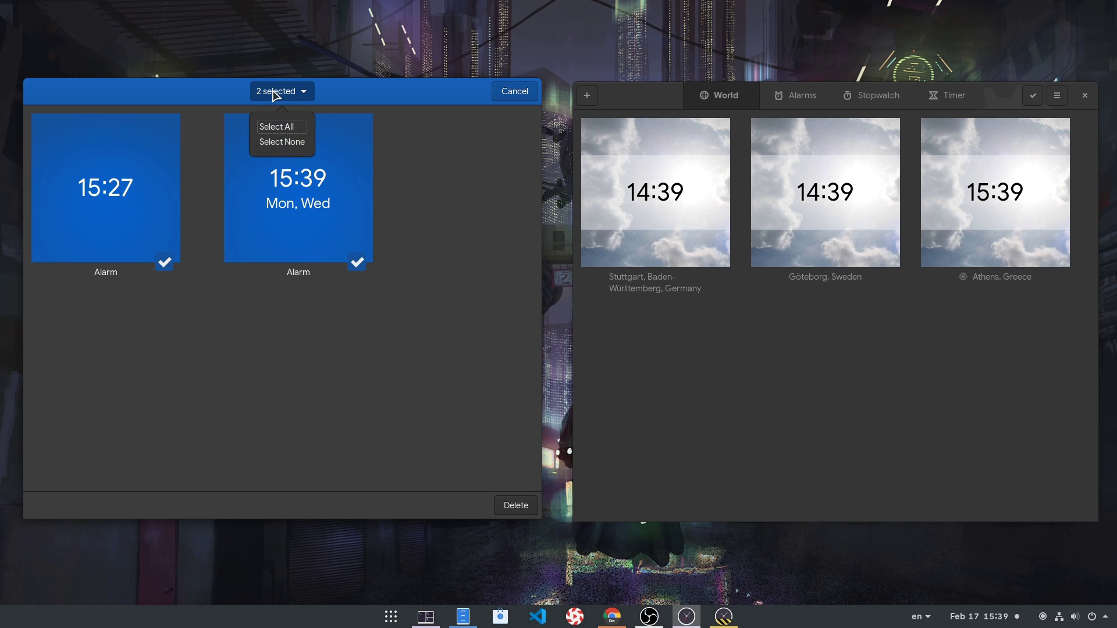
pyautogui.click(282, 142)
pyautogui.click(282, 93)
pyautogui.click(278, 126)
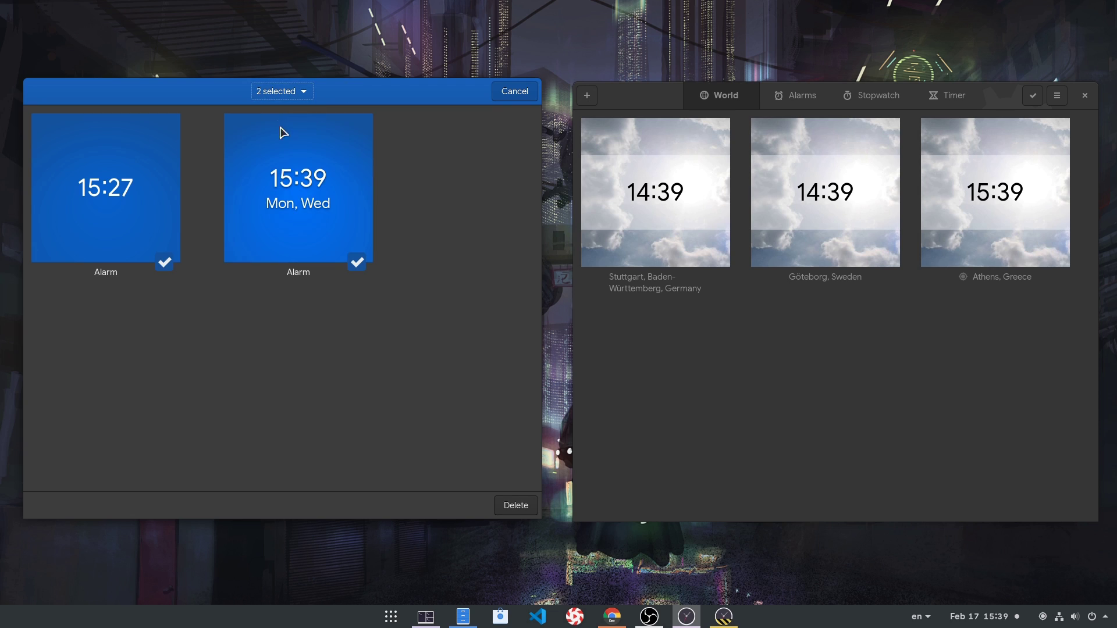
pyautogui.click(516, 506)
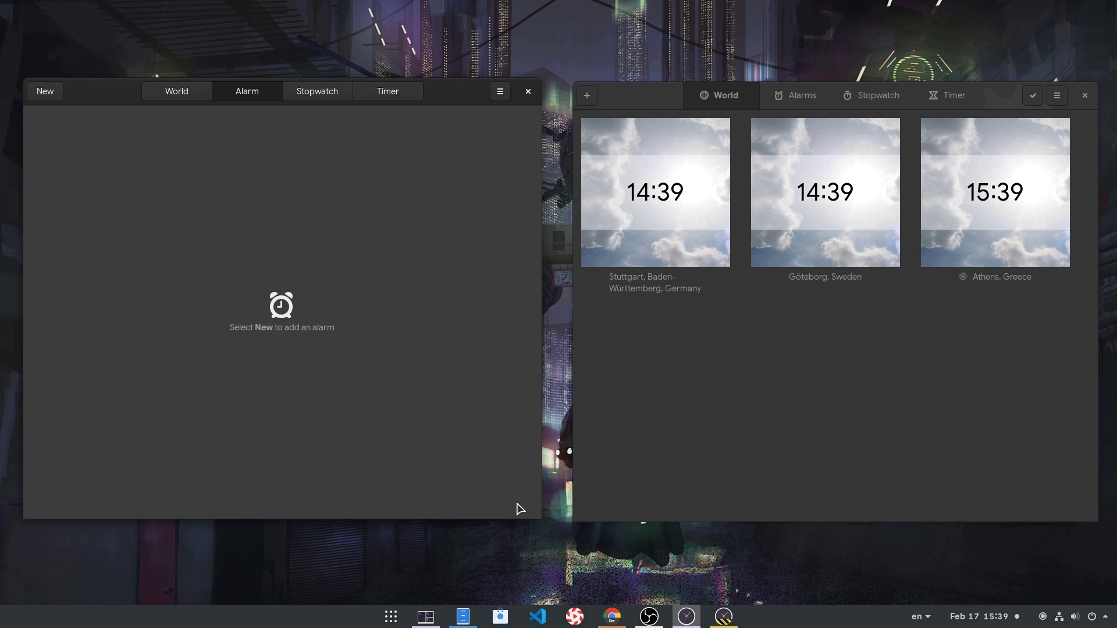
# Create a non-repeating 15:39 alarm in the development Clocks window.
pyautogui.click(789, 96)
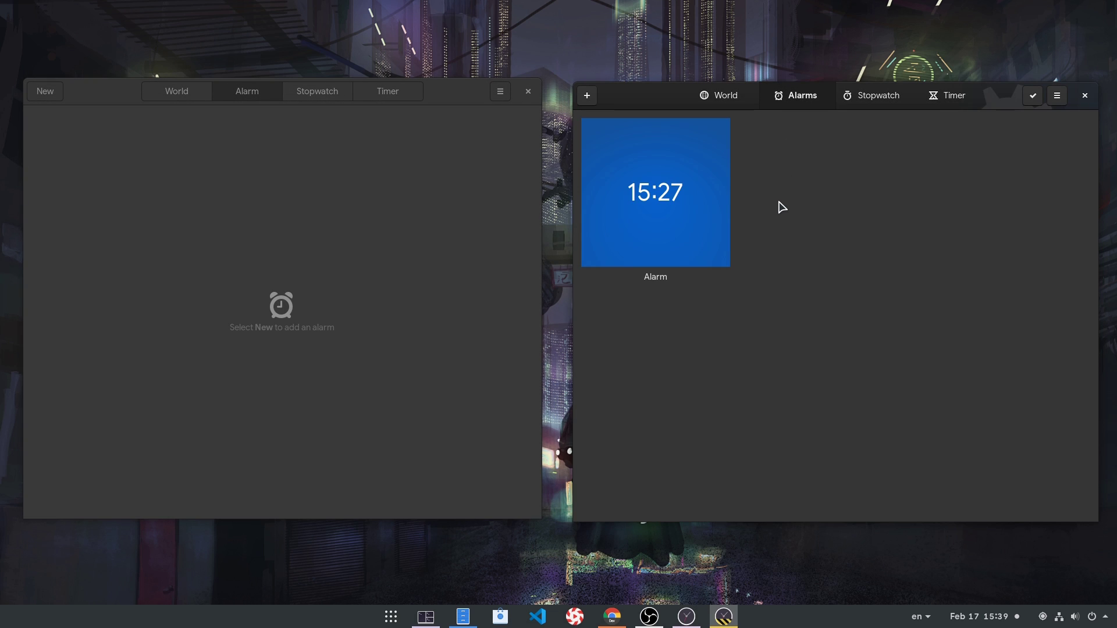
pyautogui.click(590, 99)
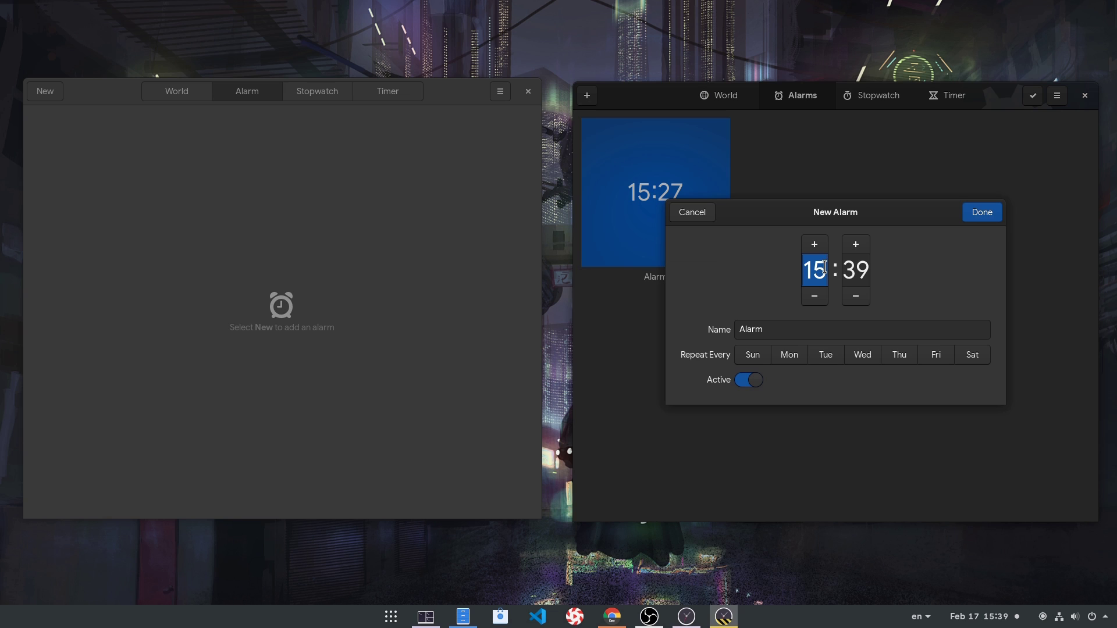
pyautogui.click(982, 213)
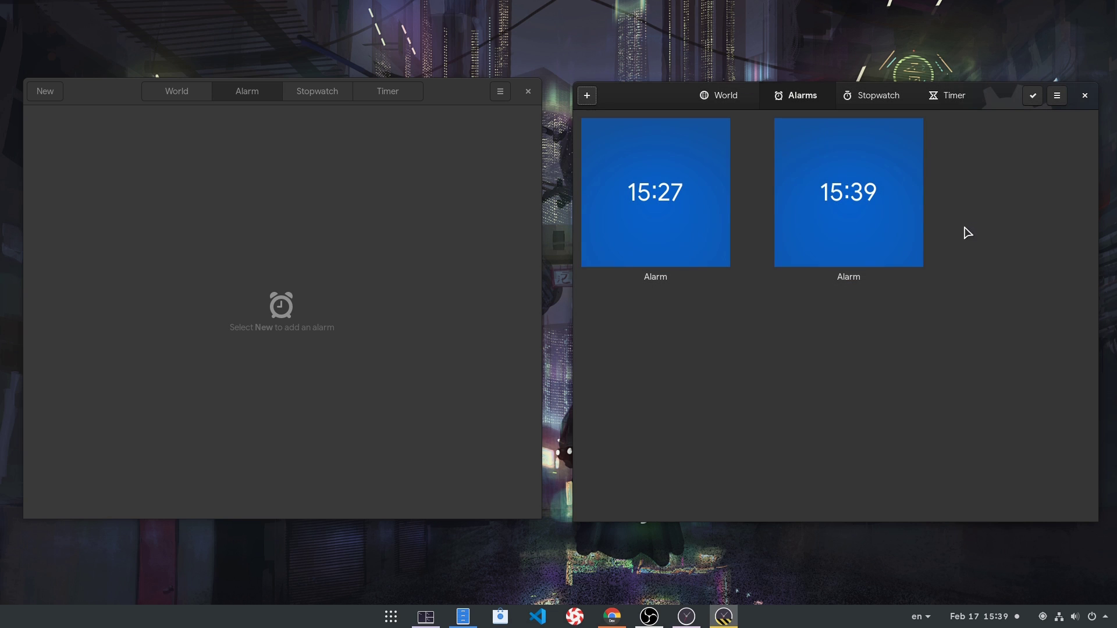
# Set the 15:27 alarm in the development Clocks window to repeat every Sunday.
pyautogui.click(707, 202)
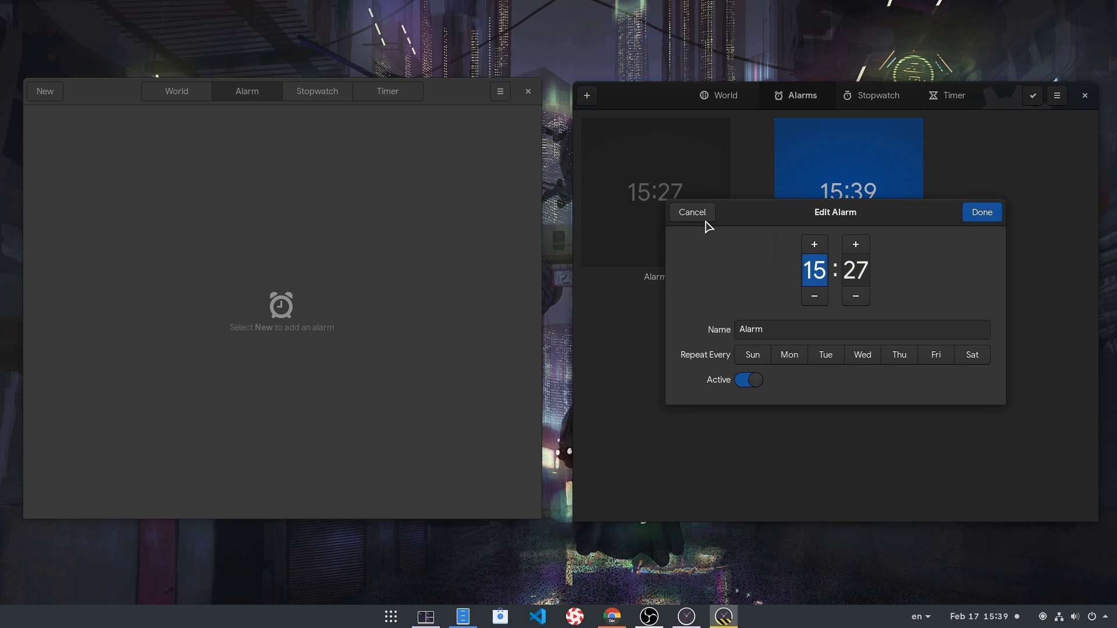
pyautogui.click(755, 360)
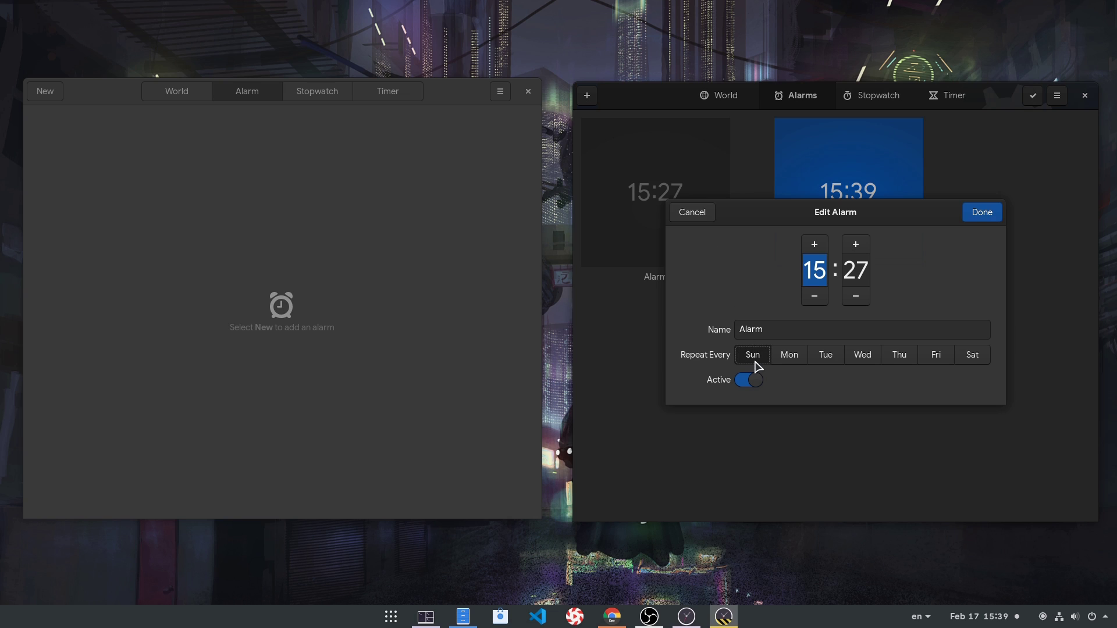
pyautogui.click(984, 214)
# Select both alarms in the development Clocks window and delete them.
pyautogui.click(1034, 102)
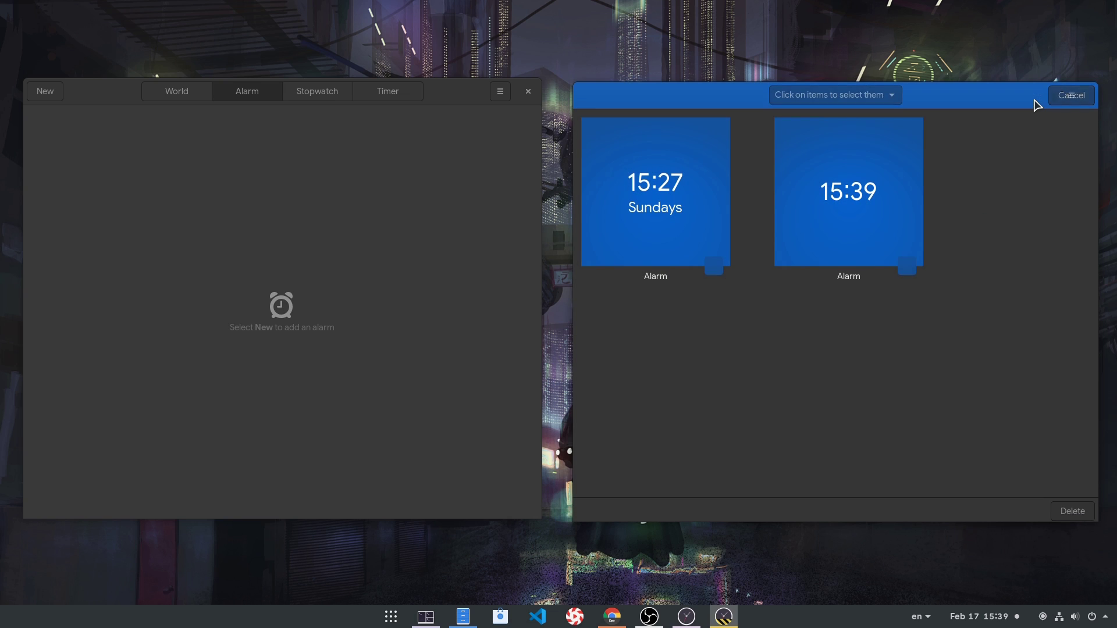
pyautogui.click(907, 267)
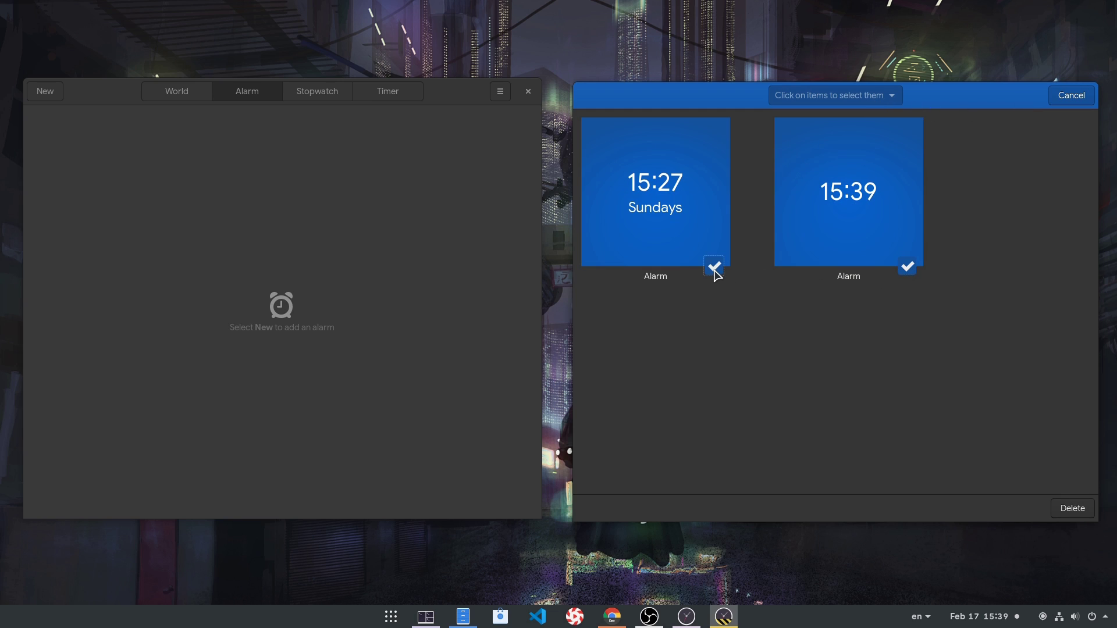
pyautogui.click(1068, 508)
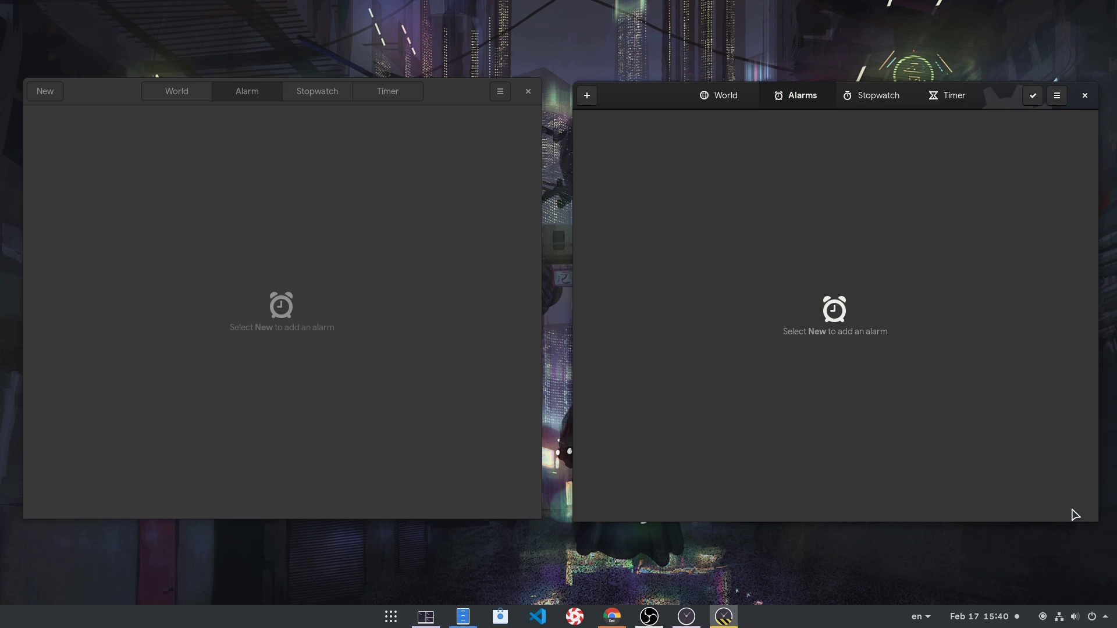
# Start the stopwatch in the regular Clocks window and record five laps.
pyautogui.click(314, 100)
pyautogui.click(139, 343)
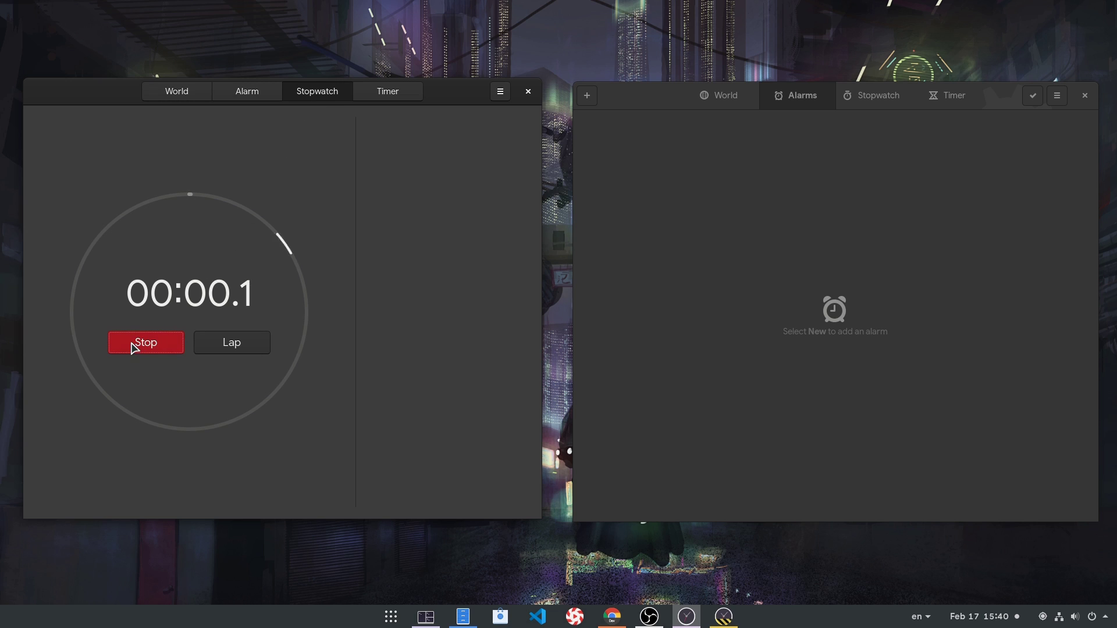
pyautogui.click(216, 348)
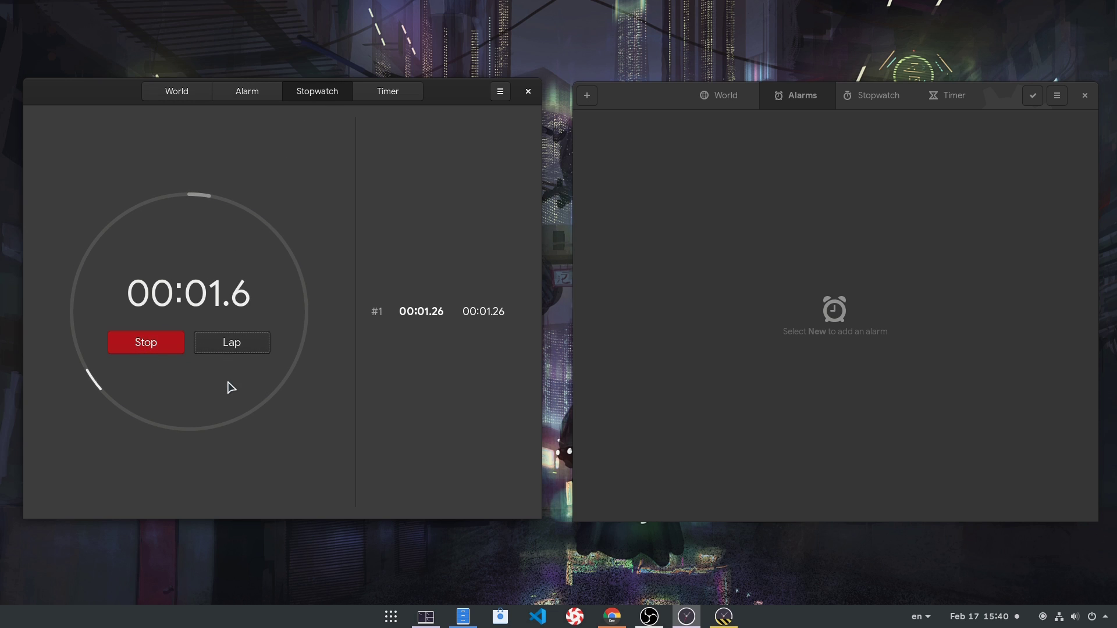
pyautogui.click(244, 347)
pyautogui.click(244, 348)
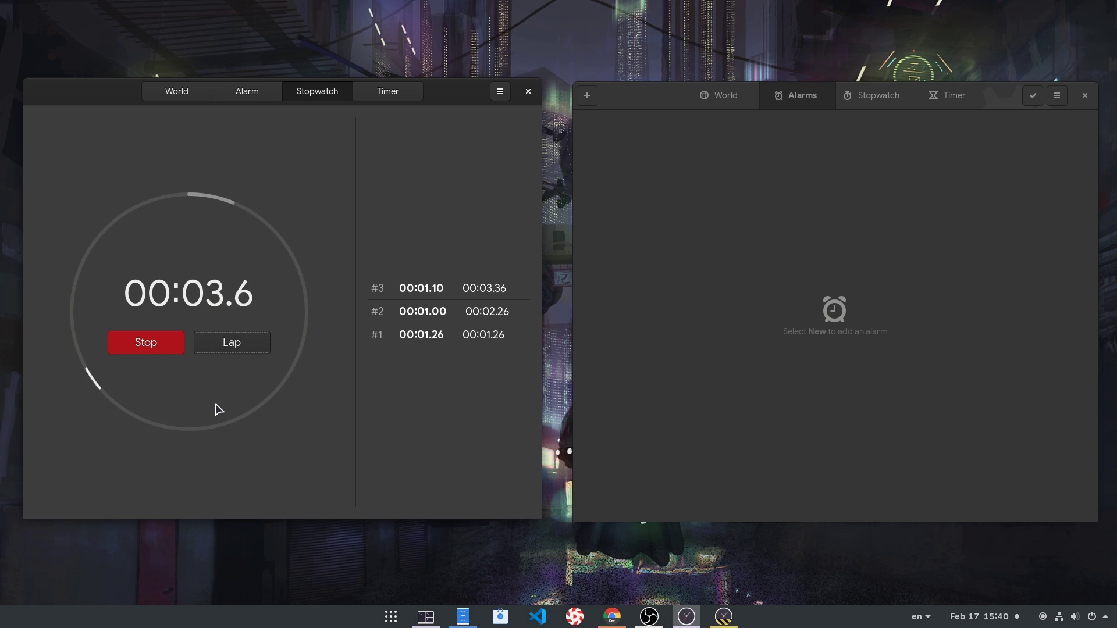
pyautogui.click(239, 349)
pyautogui.click(239, 348)
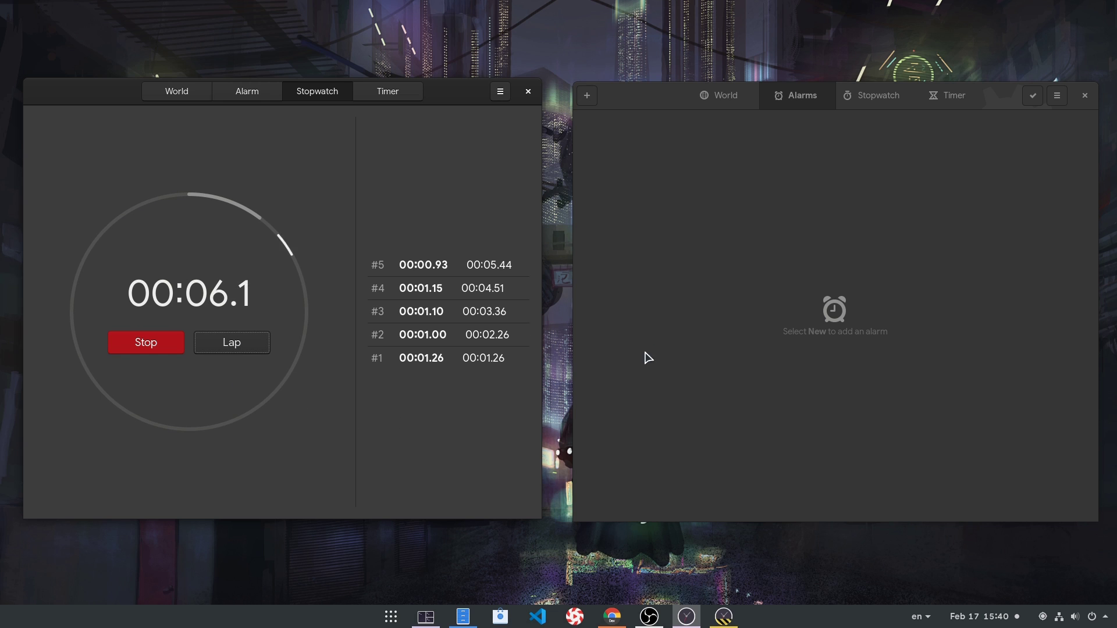
# Run the development window's stopwatch, record four laps and pause it, and stop the regular window's stopwatch too.
pyautogui.click(725, 231)
pyautogui.click(878, 98)
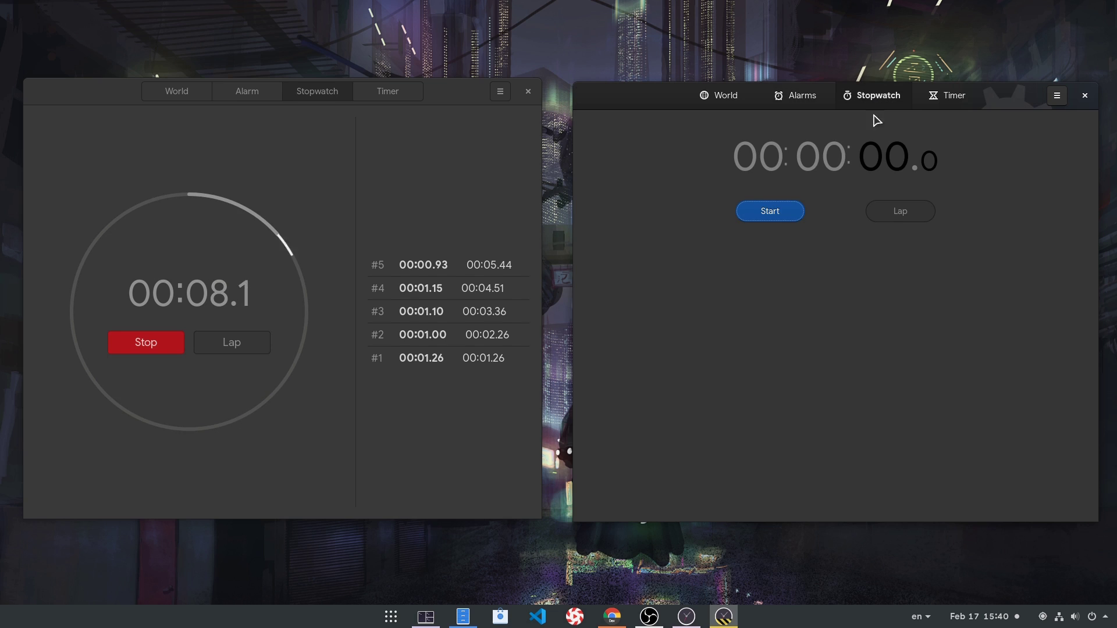
pyautogui.click(780, 211)
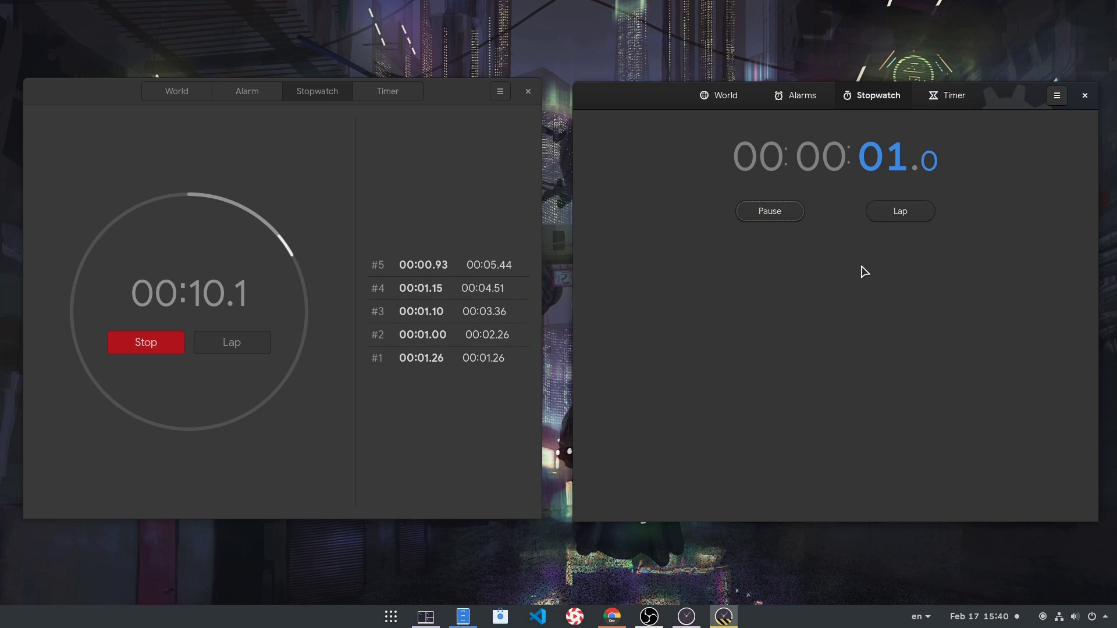
pyautogui.click(893, 211)
pyautogui.click(914, 212)
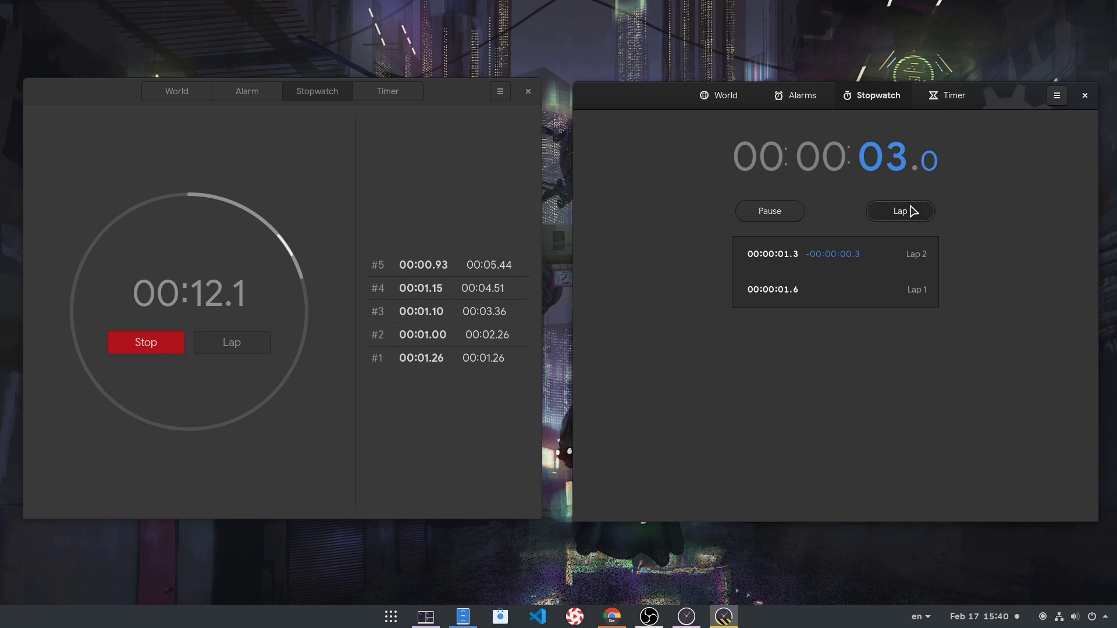
pyautogui.click(905, 216)
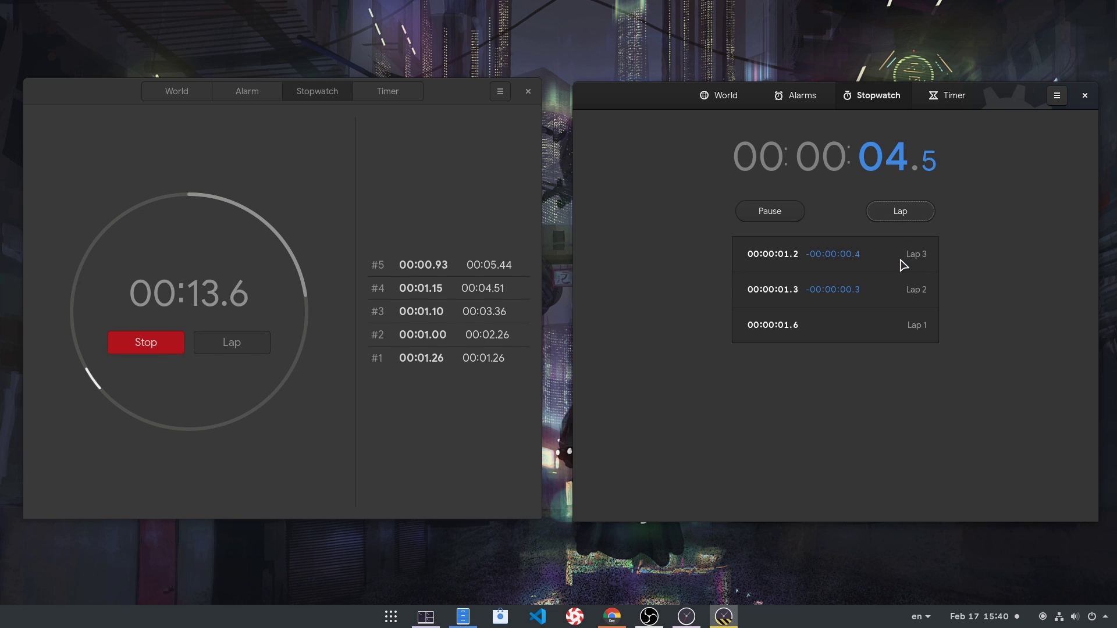
pyautogui.click(911, 219)
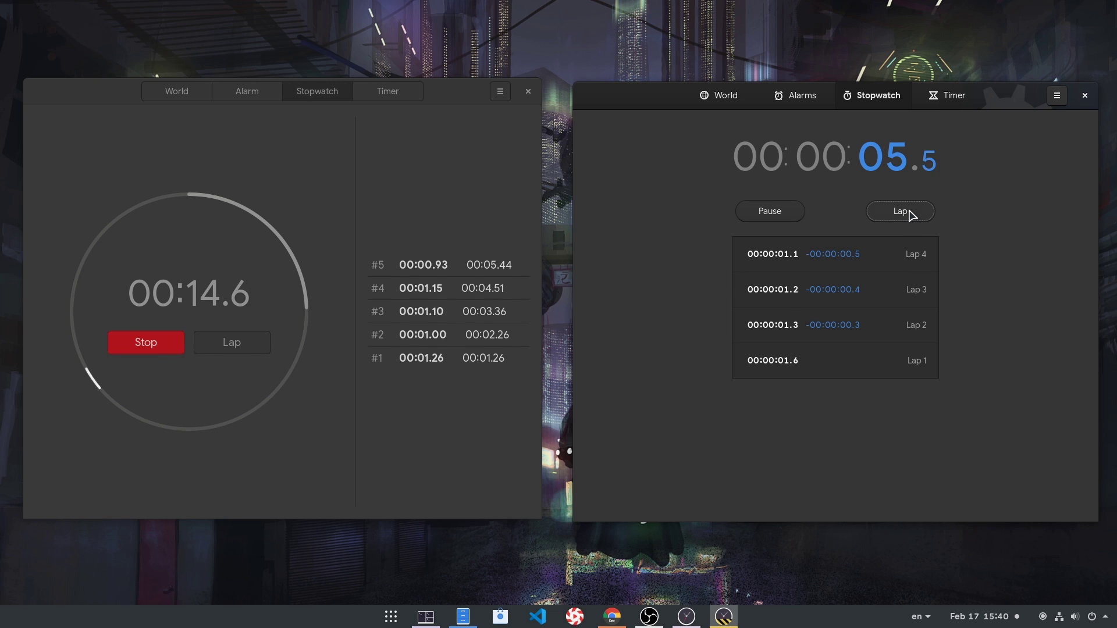
pyautogui.click(791, 218)
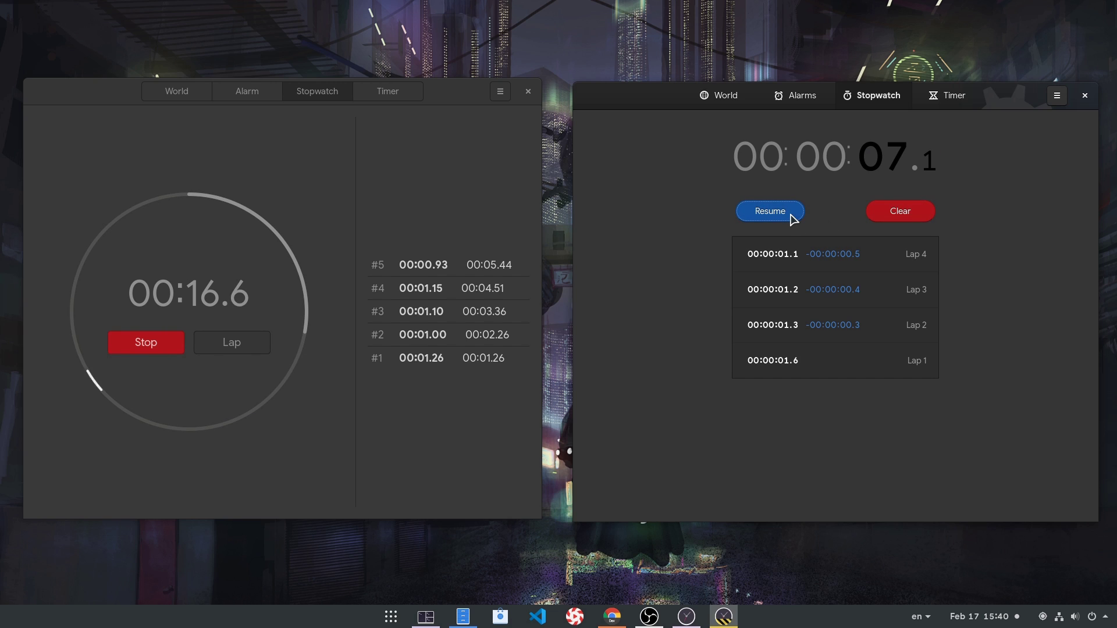
pyautogui.click(129, 344)
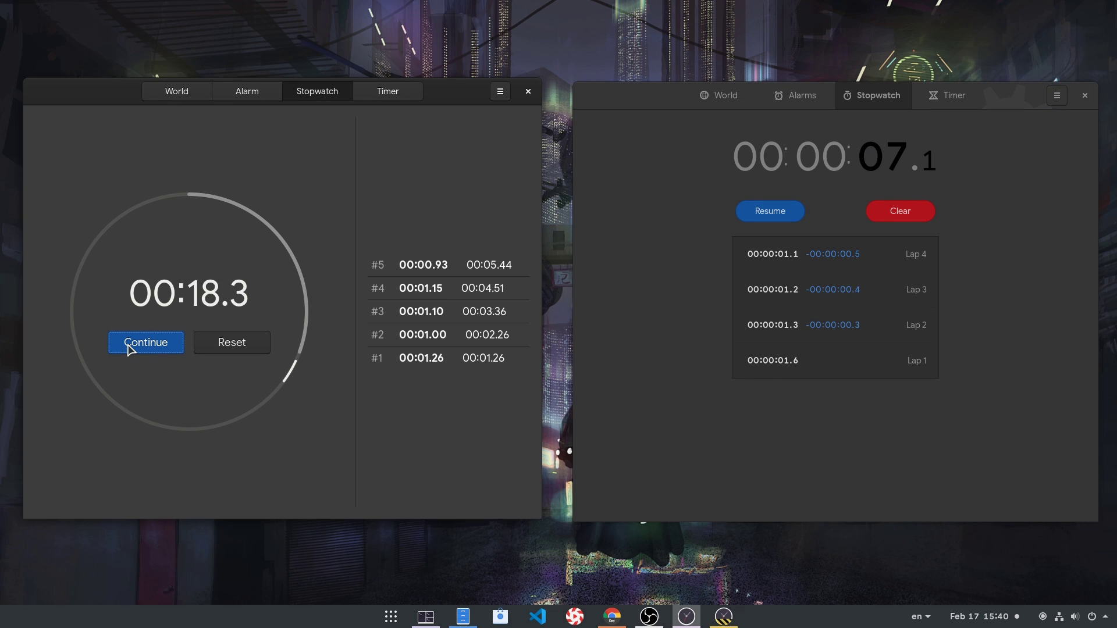
# Set the timer in the regular Clocks window to 00:00:03 and start it.
pyautogui.click(393, 96)
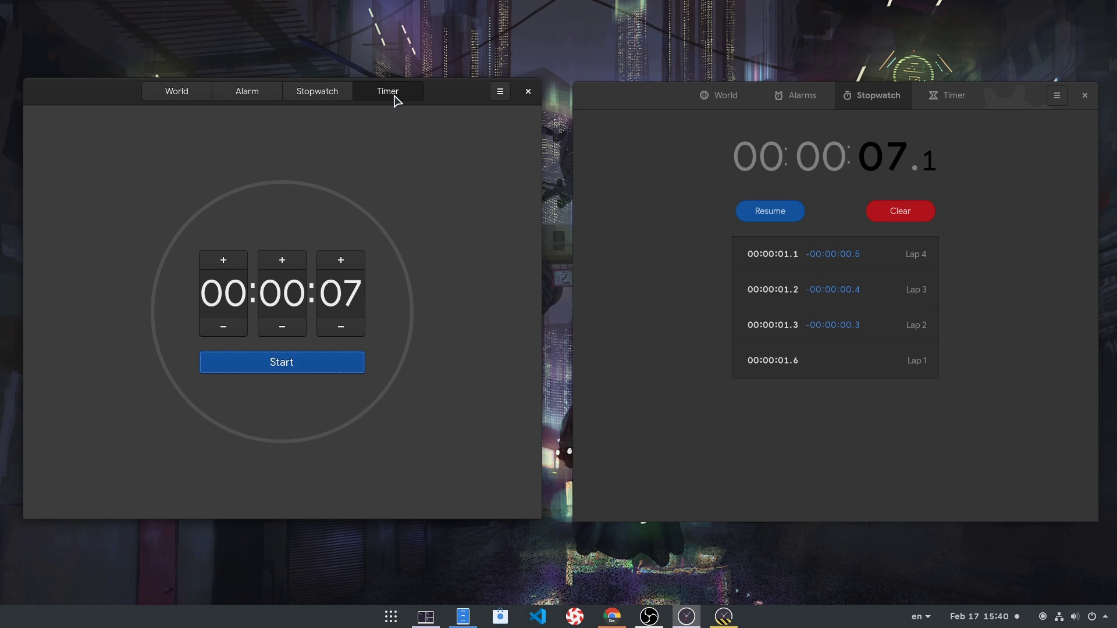
pyautogui.click(341, 327)
pyautogui.click(341, 327)
pyautogui.click(340, 327)
pyautogui.click(341, 327)
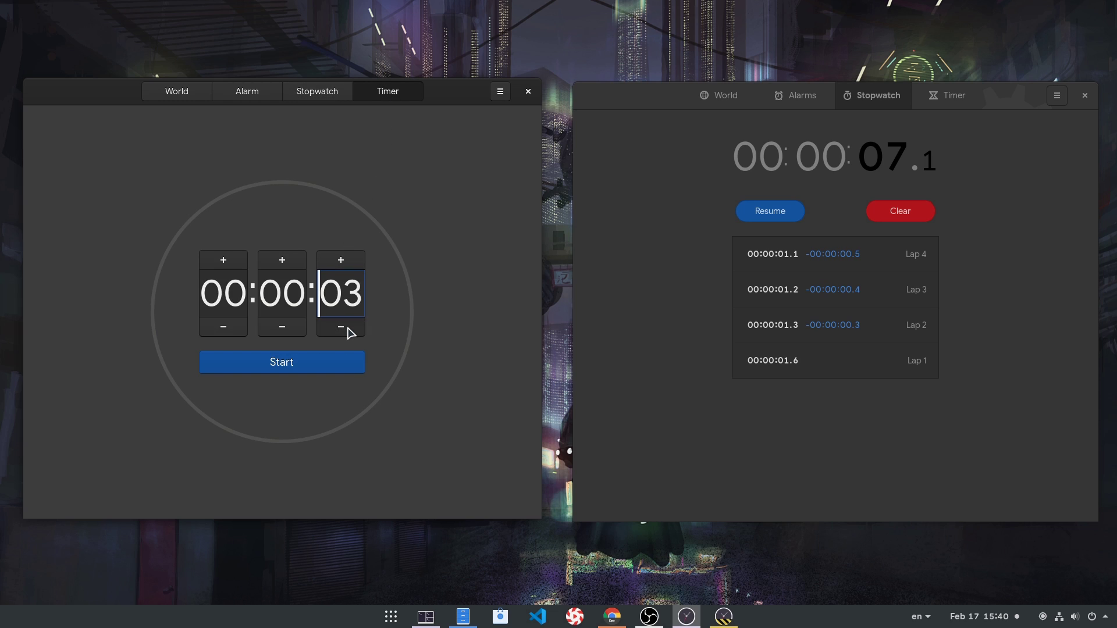
pyautogui.click(315, 366)
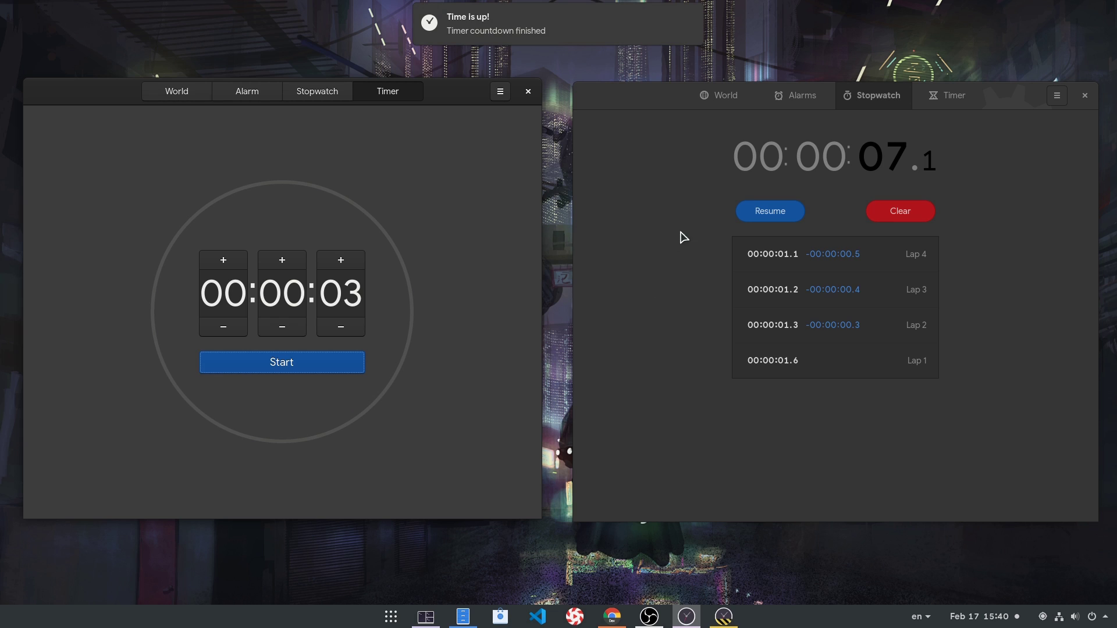
# In the development window's timer, try the 1 m preset, set the minutes back to 00 and start a 00:00:03 countdown.
pyautogui.click(950, 156)
pyautogui.click(954, 96)
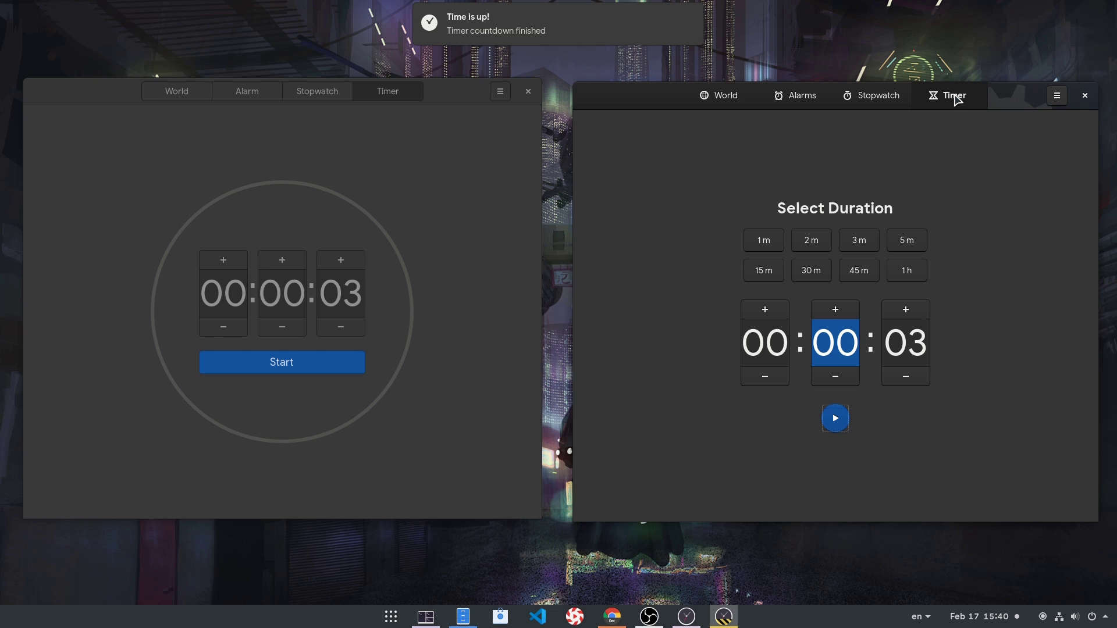
pyautogui.click(767, 241)
pyautogui.click(836, 378)
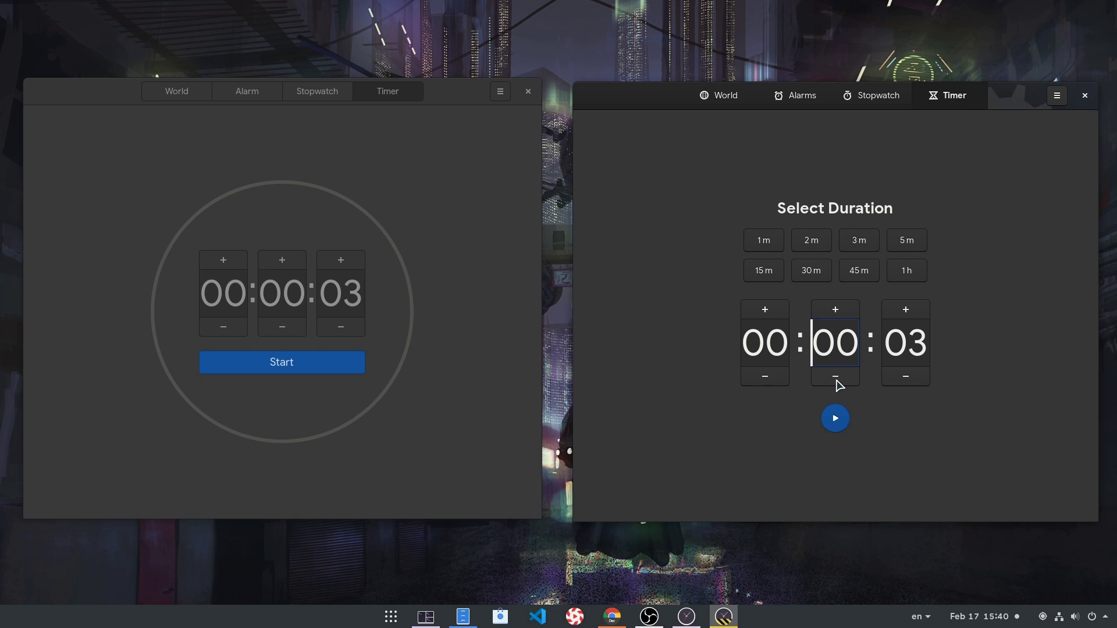
pyautogui.click(832, 421)
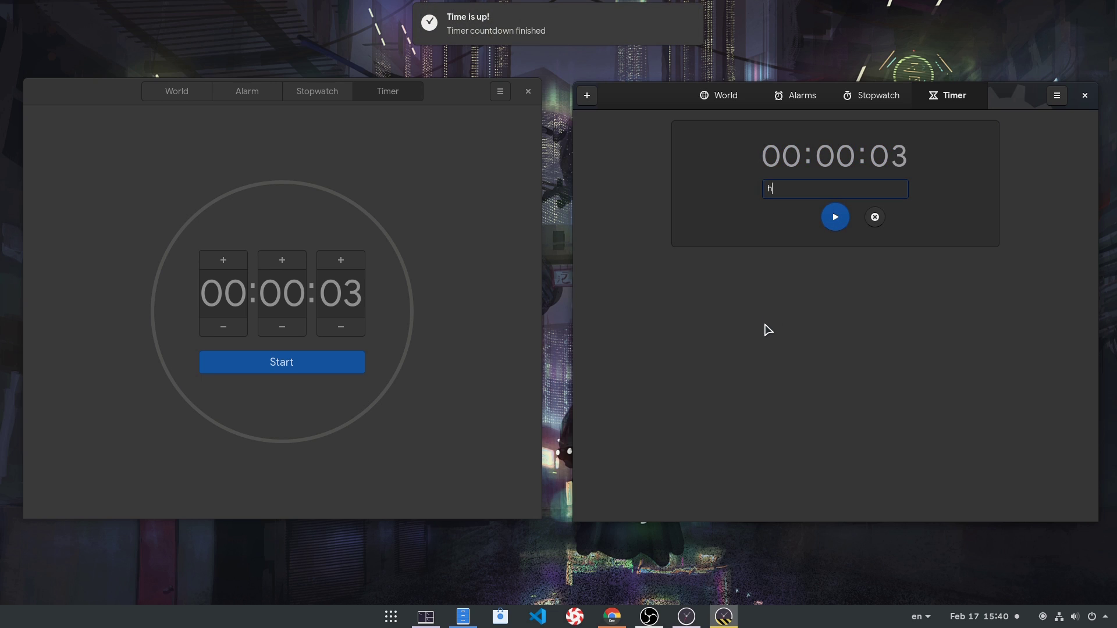
# Title the 3-second timer "ha!" in the development window, run and pause it, and reset and restart it.
pyautogui.write('!')
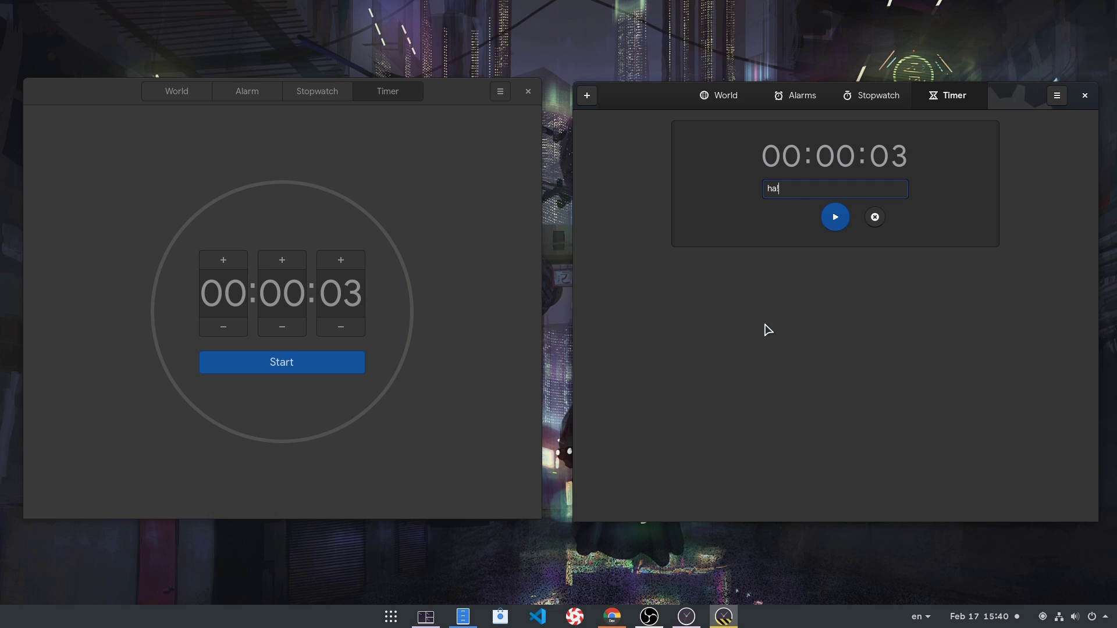
pyautogui.click(836, 221)
pyautogui.click(838, 215)
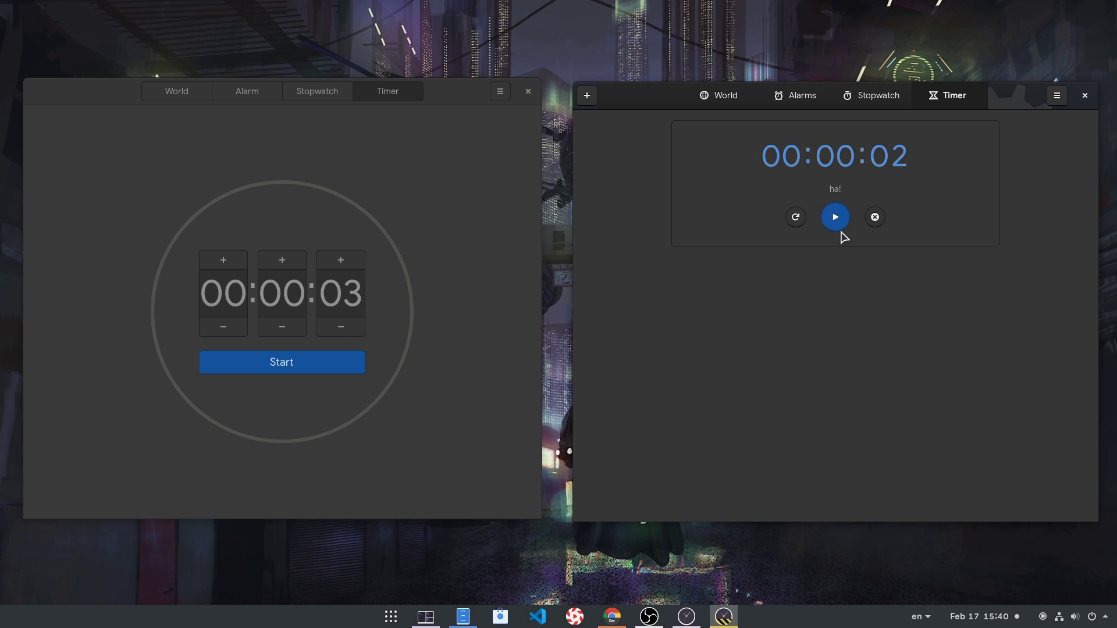
pyautogui.click(796, 222)
pyautogui.click(836, 229)
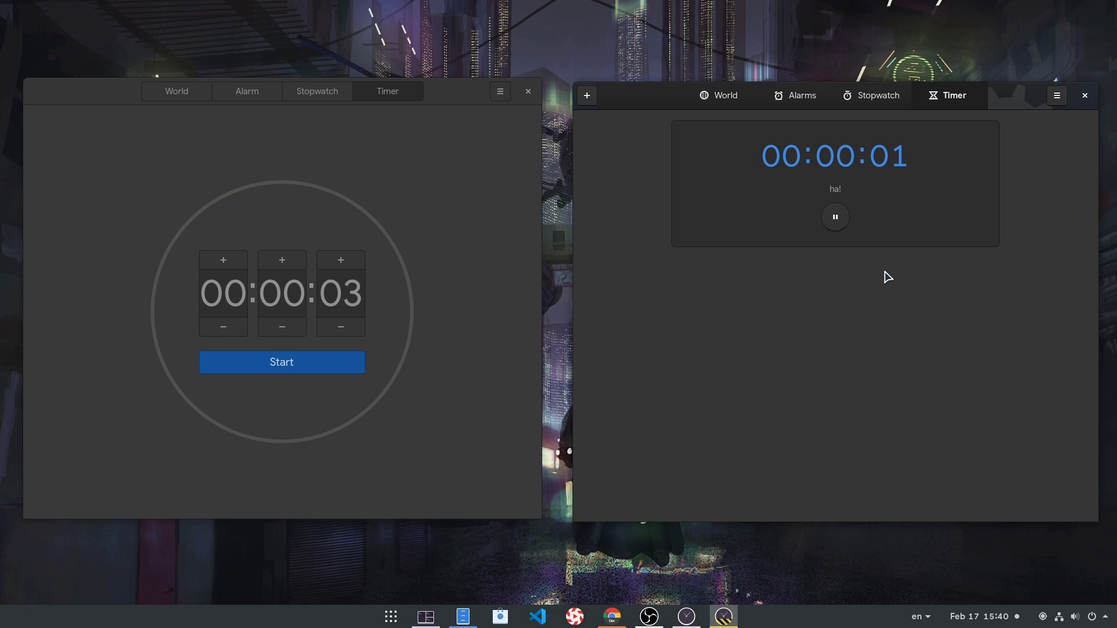
# Close the regular Clocks window and move the development window to the middle of the desktop.
pyautogui.click(512, 143)
pyautogui.click(529, 95)
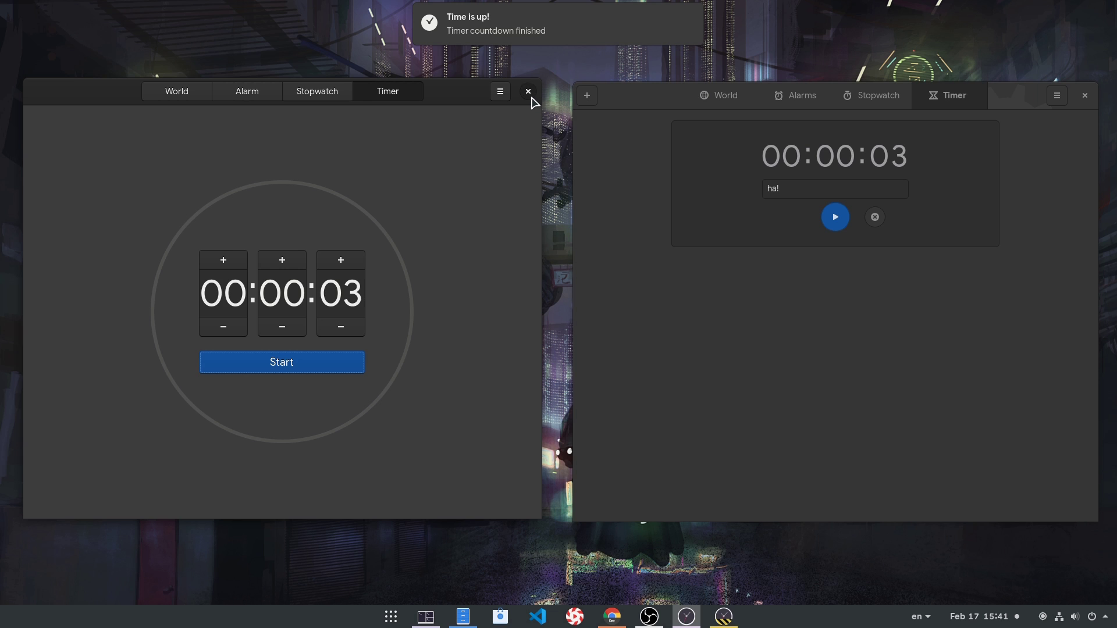
pyautogui.moveTo(891, 362); pyautogui.dragTo(607, 343)
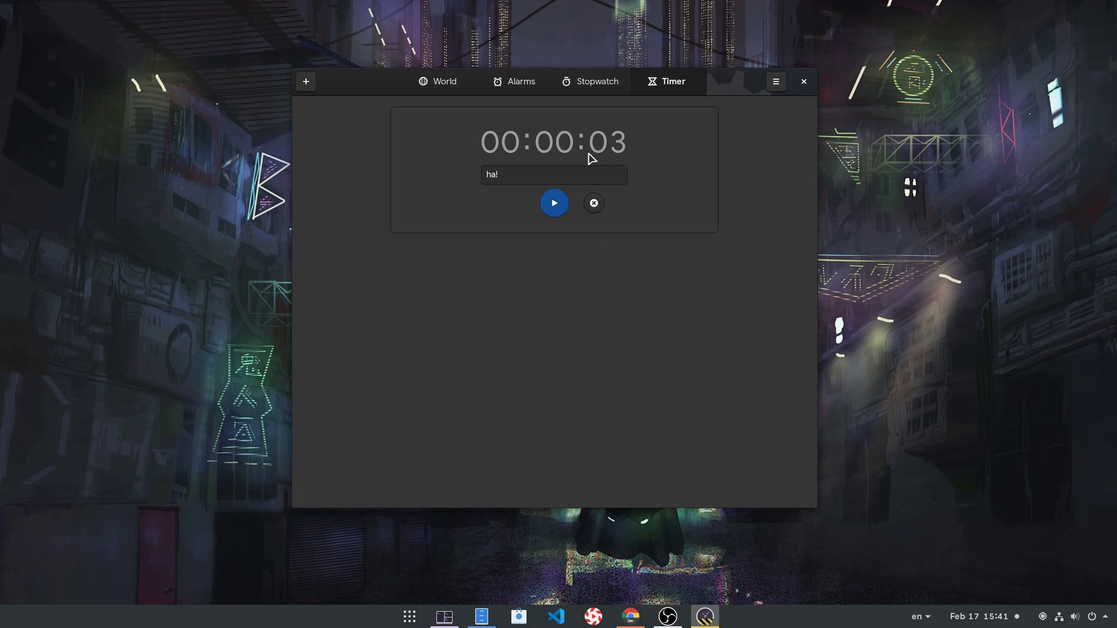
# Resume the stopwatch, narrow the window to about half its width, and record two more laps.
pyautogui.click(592, 90)
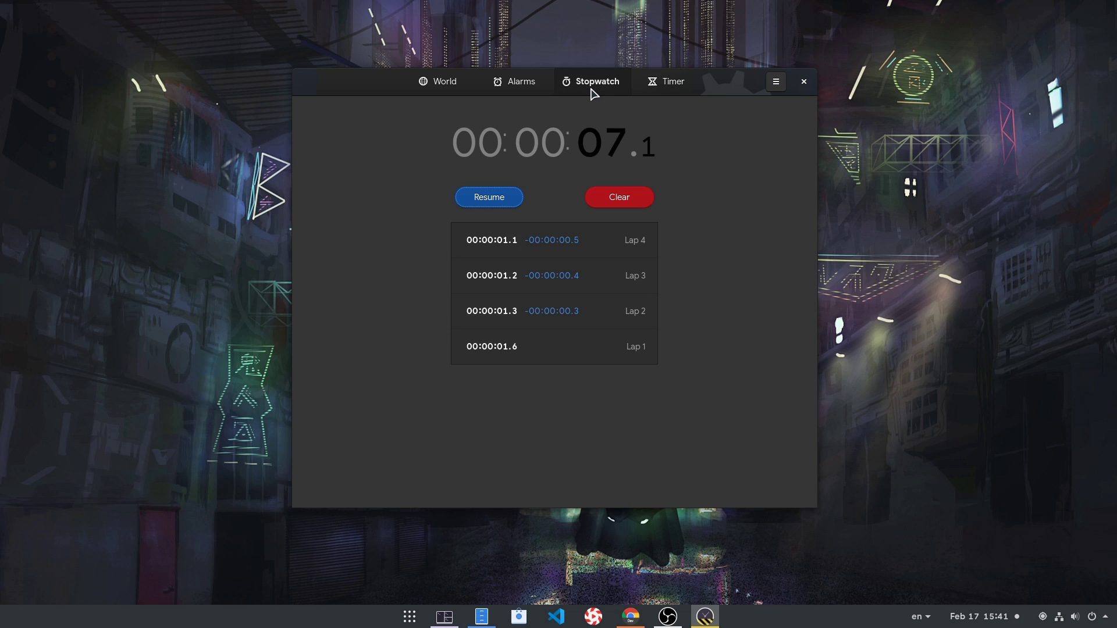
pyautogui.click(497, 196)
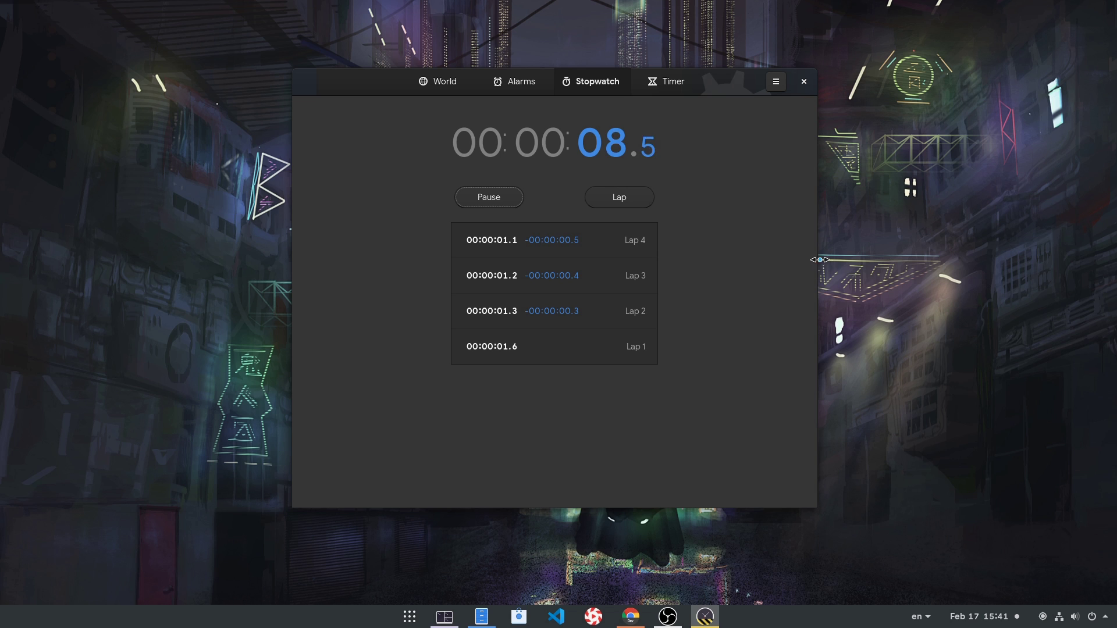
pyautogui.moveTo(815, 260); pyautogui.dragTo(553, 269)
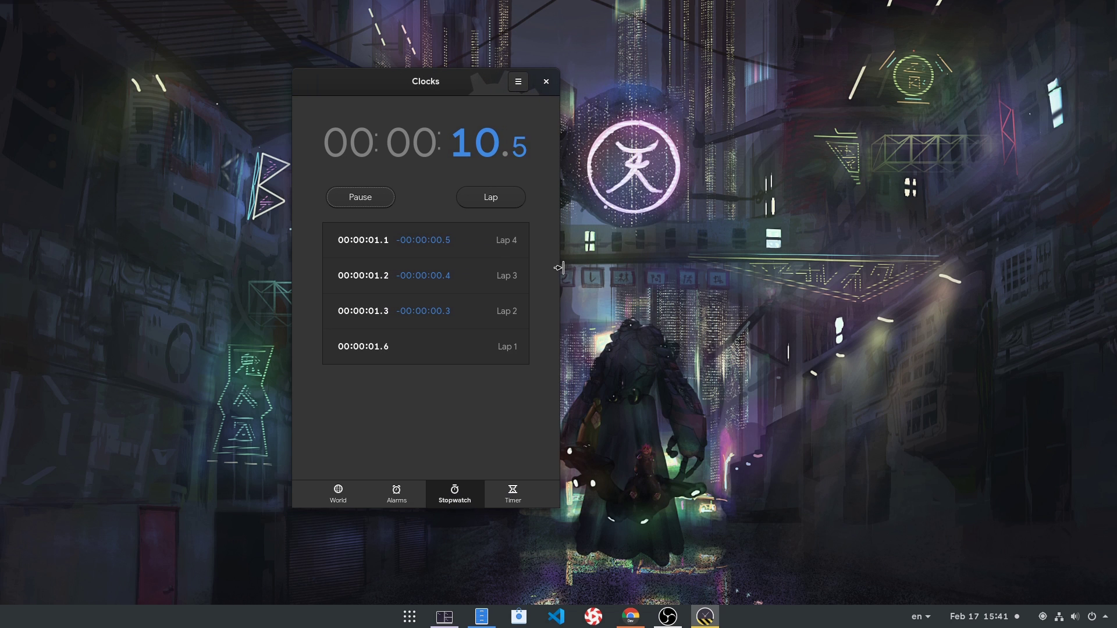
pyautogui.click(474, 201)
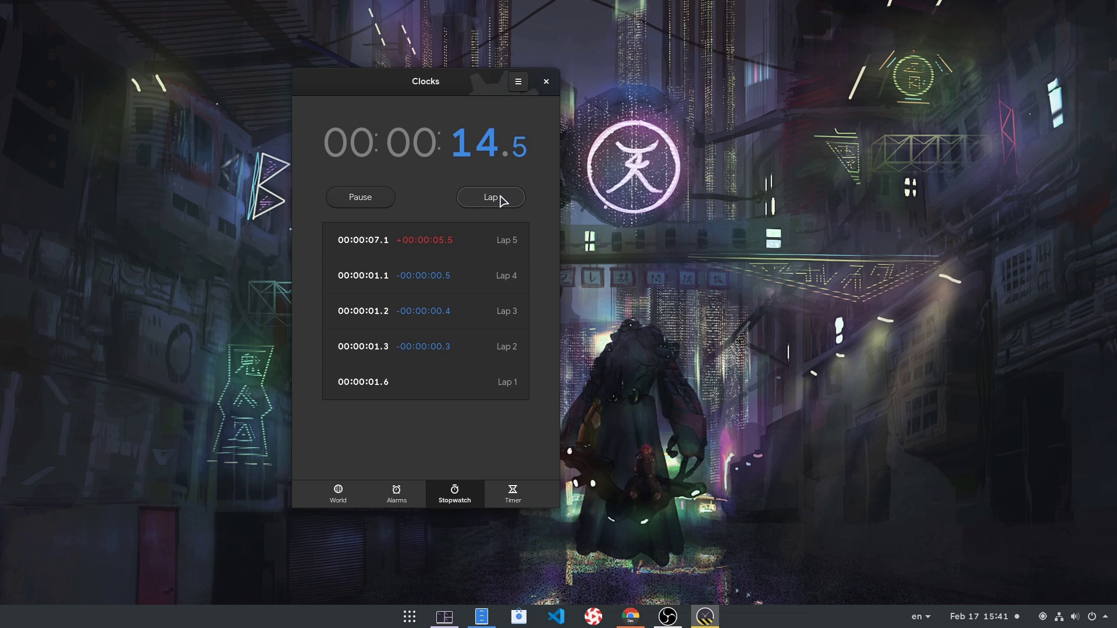
pyautogui.click(498, 200)
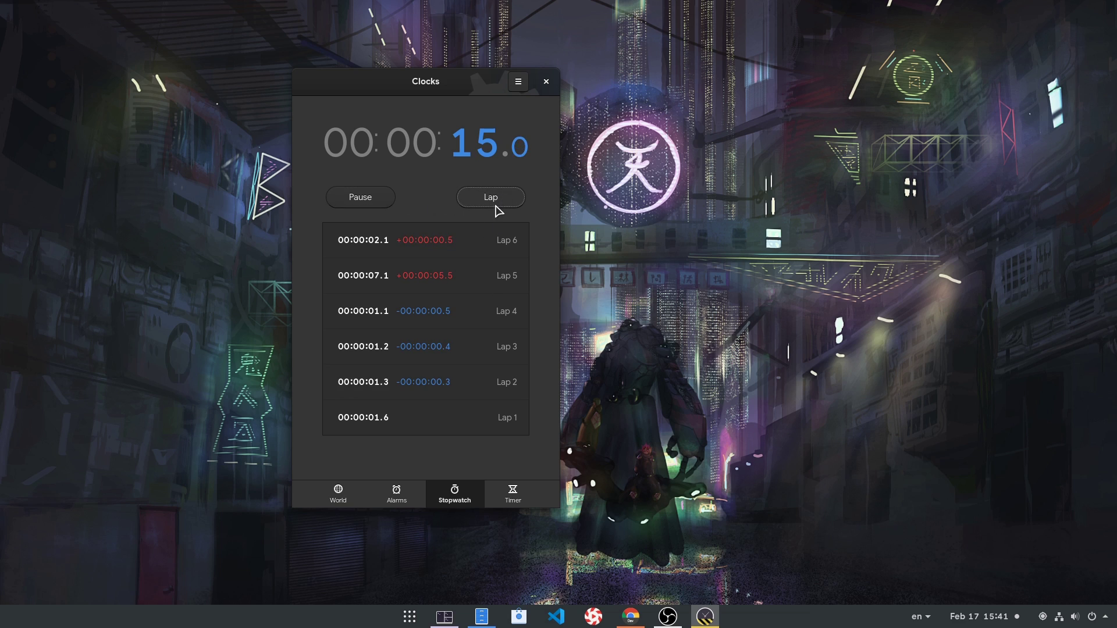
pyautogui.click(395, 494)
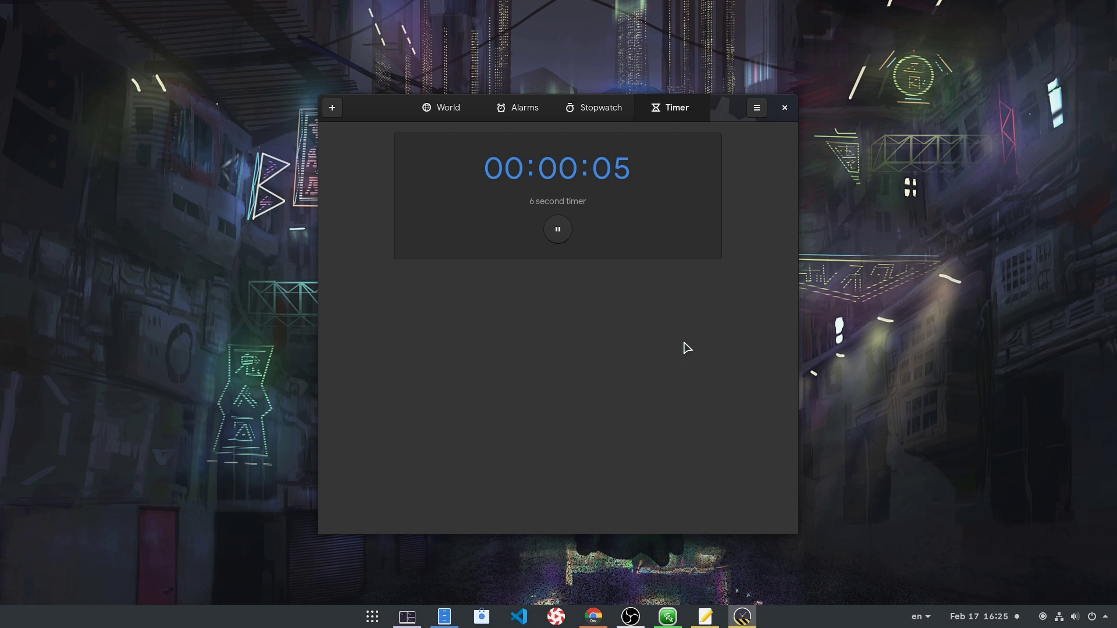
# Pause and reset the 6 second timer, retitle it "WAKE UP ON CLOSE!!!" and start it again.
pyautogui.click(557, 232)
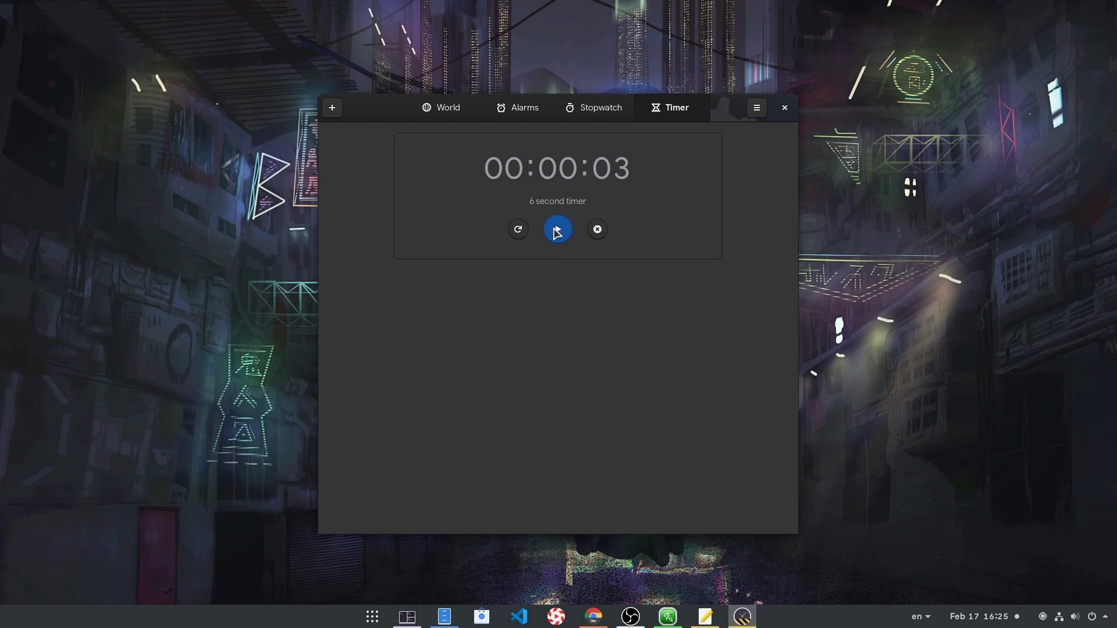
pyautogui.click(518, 229)
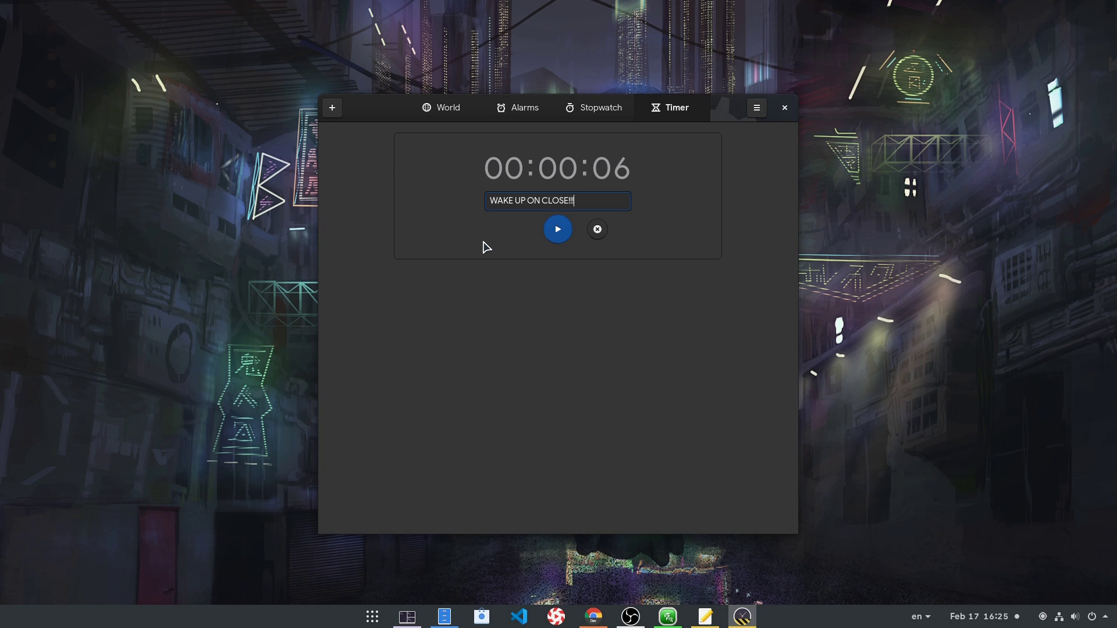
pyautogui.click(557, 230)
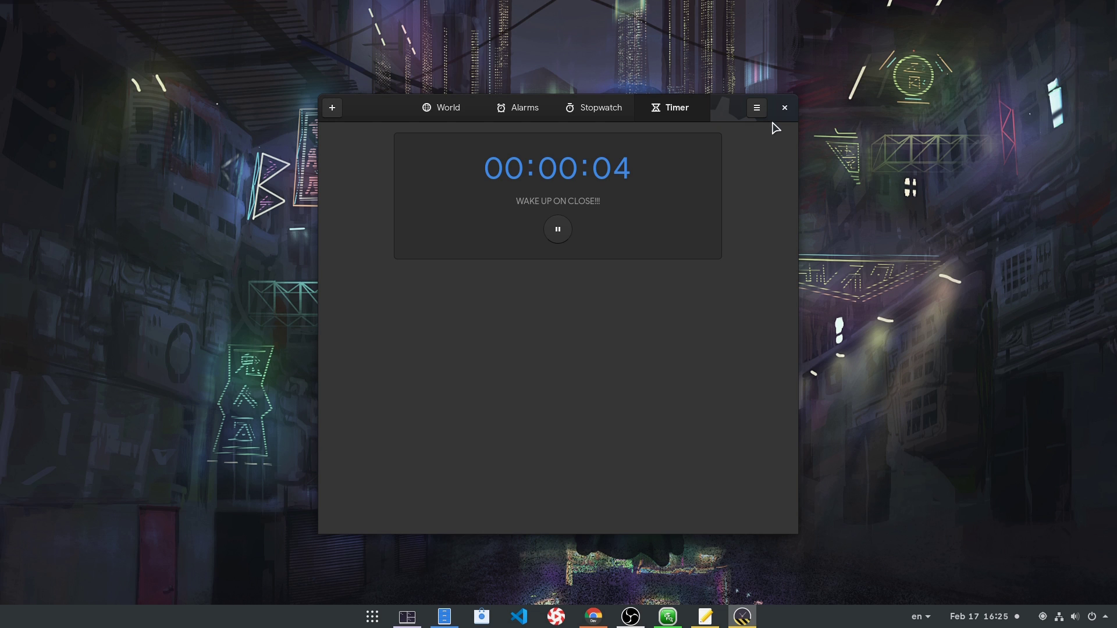
# Close the Clocks window while the timer is running and open the countdown-finished notification.
pyautogui.click(785, 108)
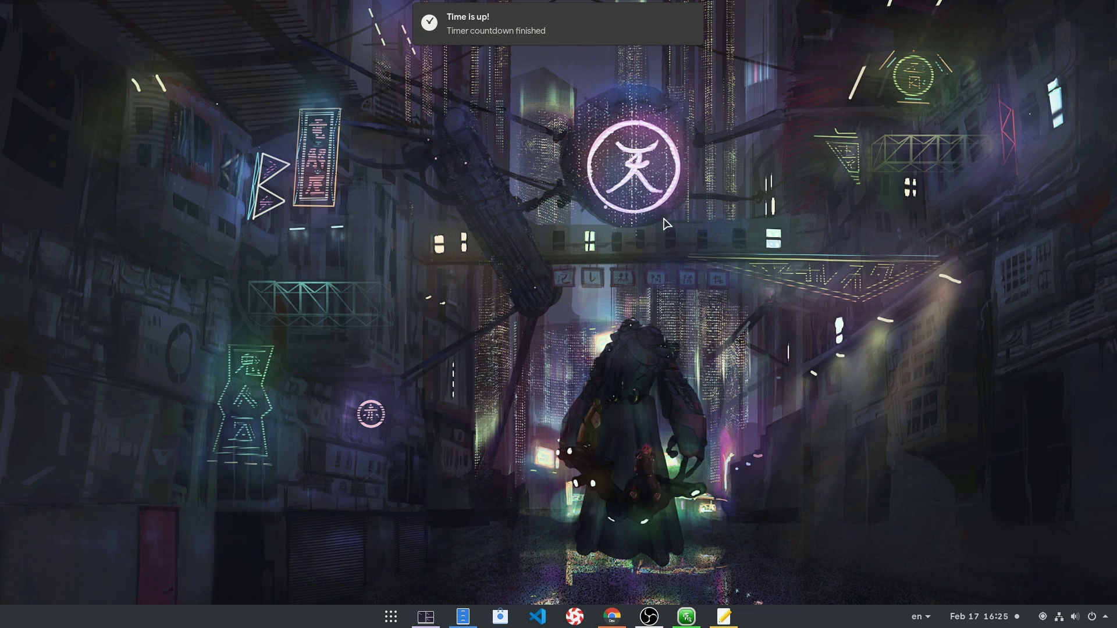
pyautogui.click(593, 29)
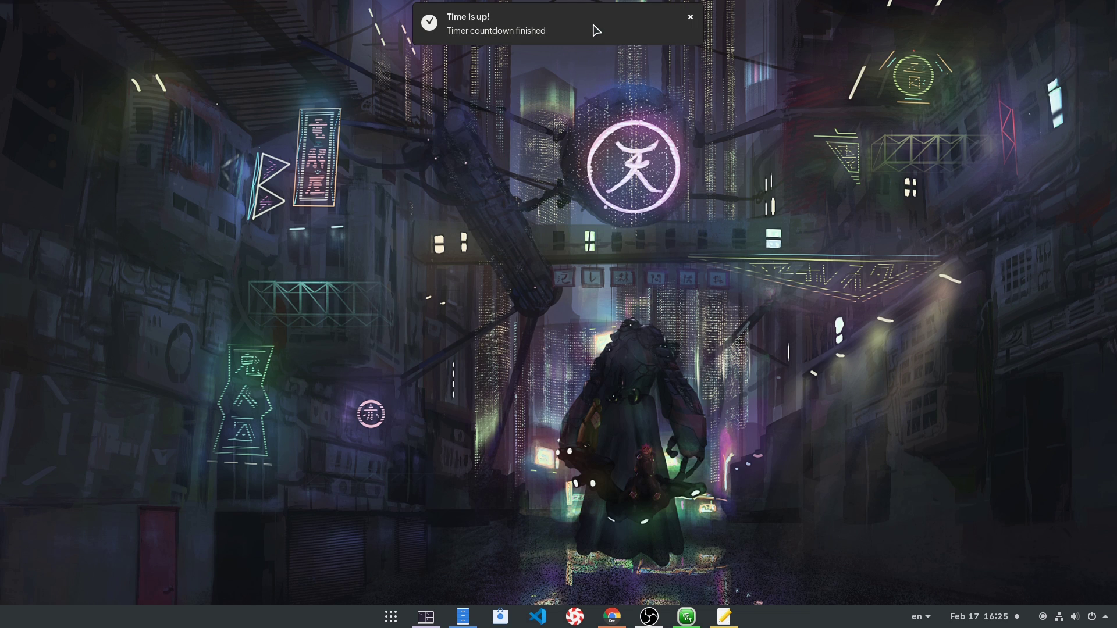